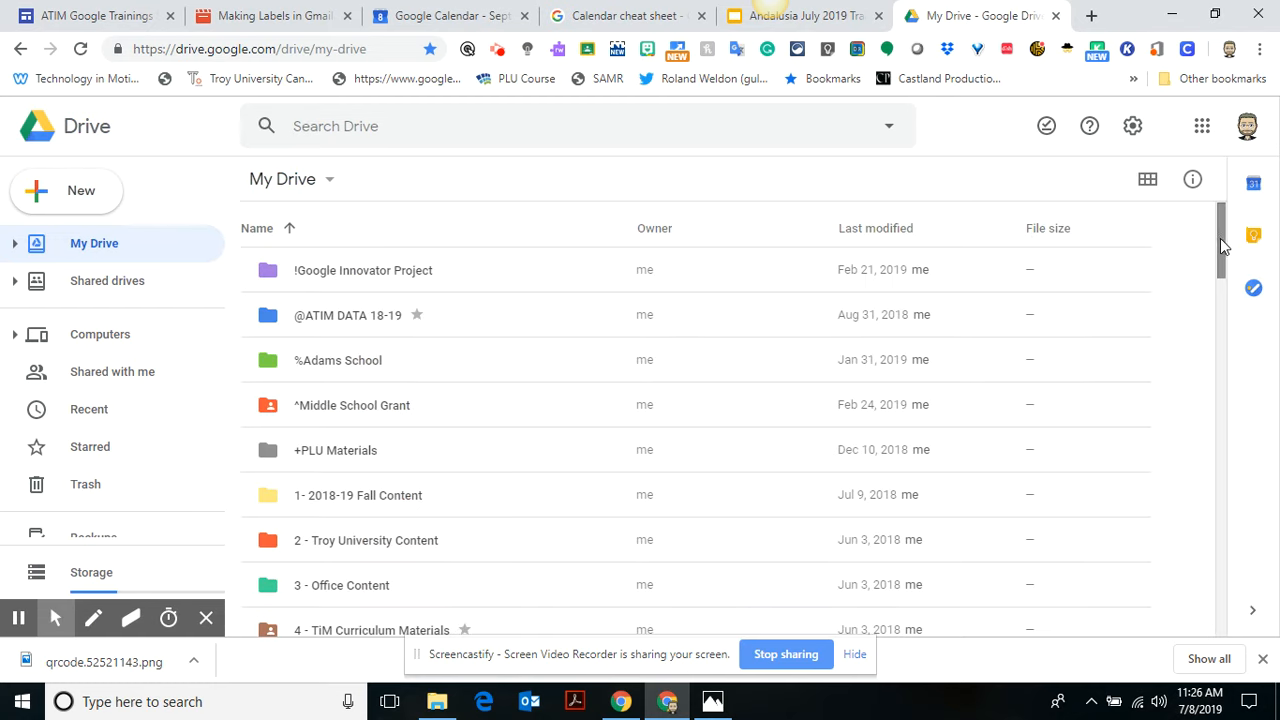
- Open the Activities folder inside the Curriculum folder of My Drive
{"action": "left_click_drag", "start_coordinate": [1220, 238], "coordinate": [1219, 304]}
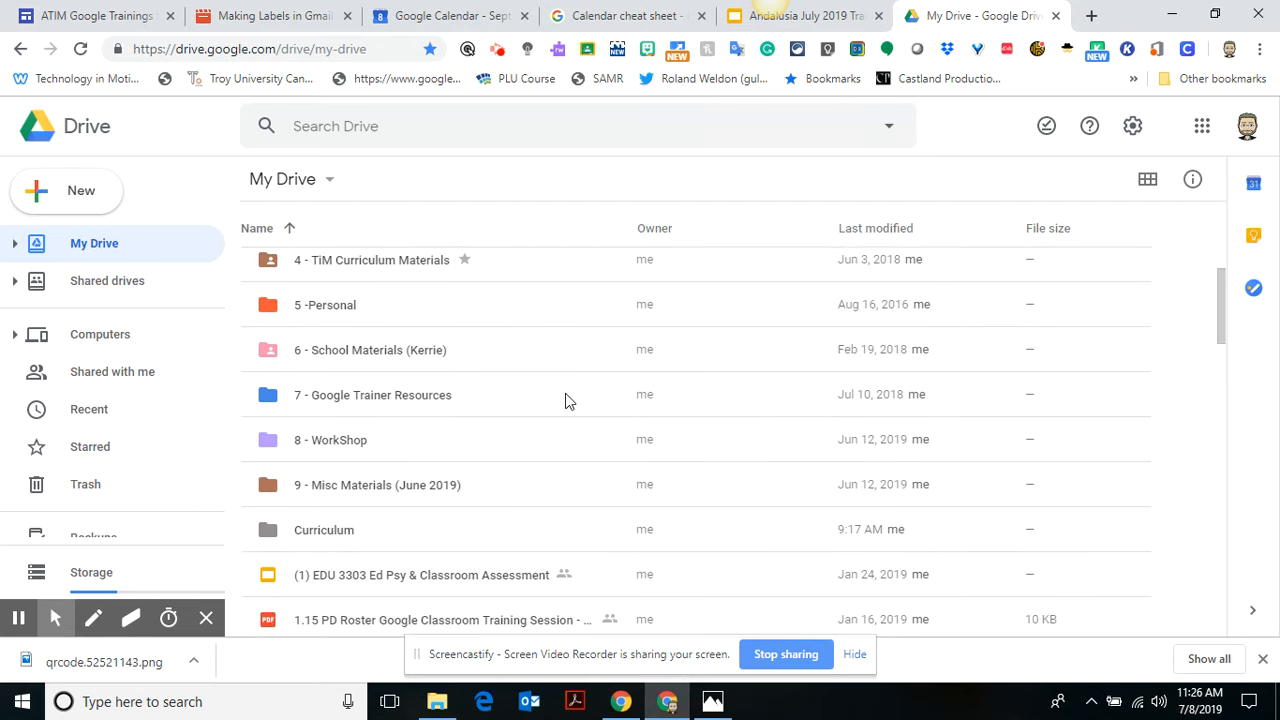
{"action": "double_click", "coordinate": [316, 533]}
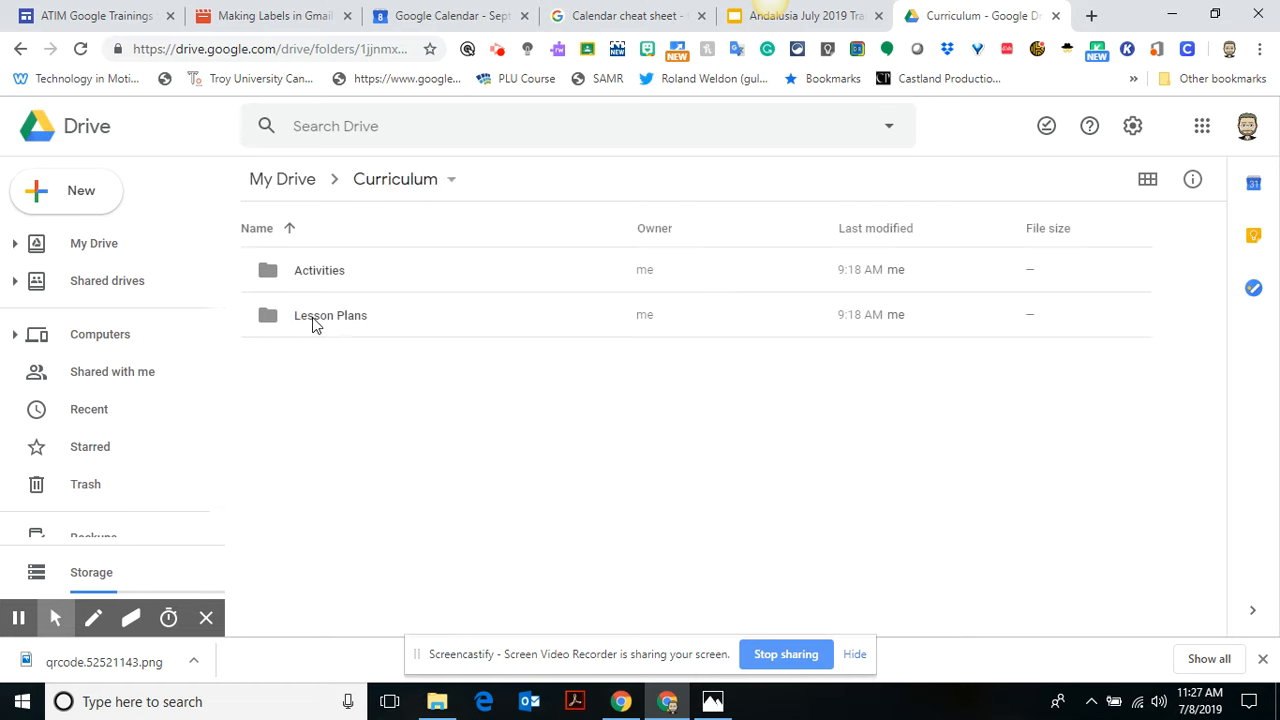
{"action": "double_click", "coordinate": [296, 274]}
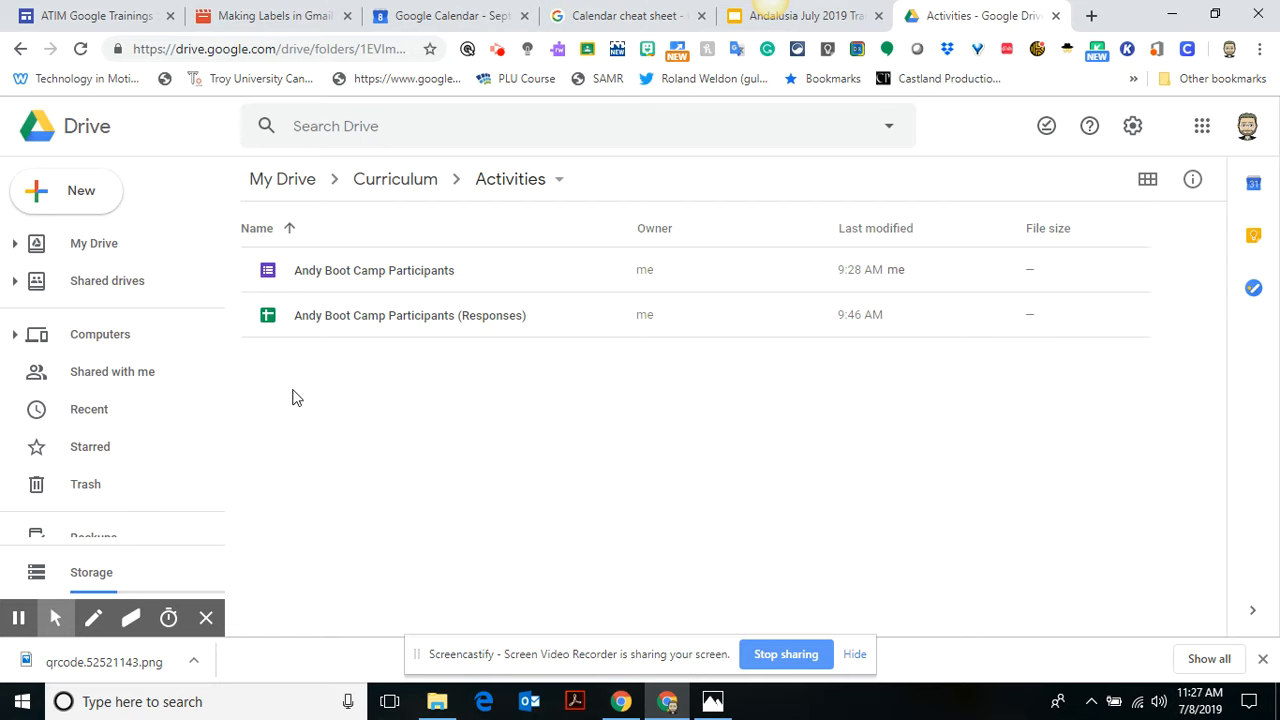
- Create a new blank Google Docs document in the Activities folder
{"action": "left_click", "coordinate": [78, 196]}
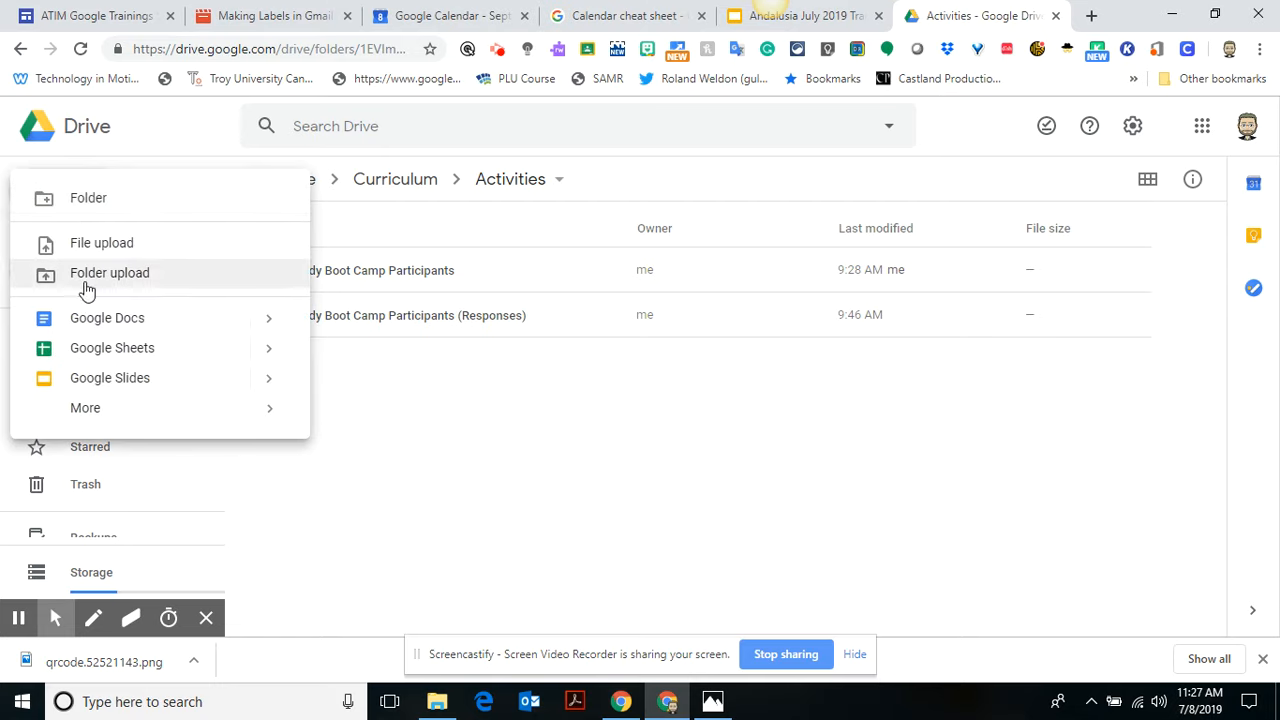
{"action": "key", "text": "Escape"}
{"action": "right_click", "coordinate": [371, 412]}
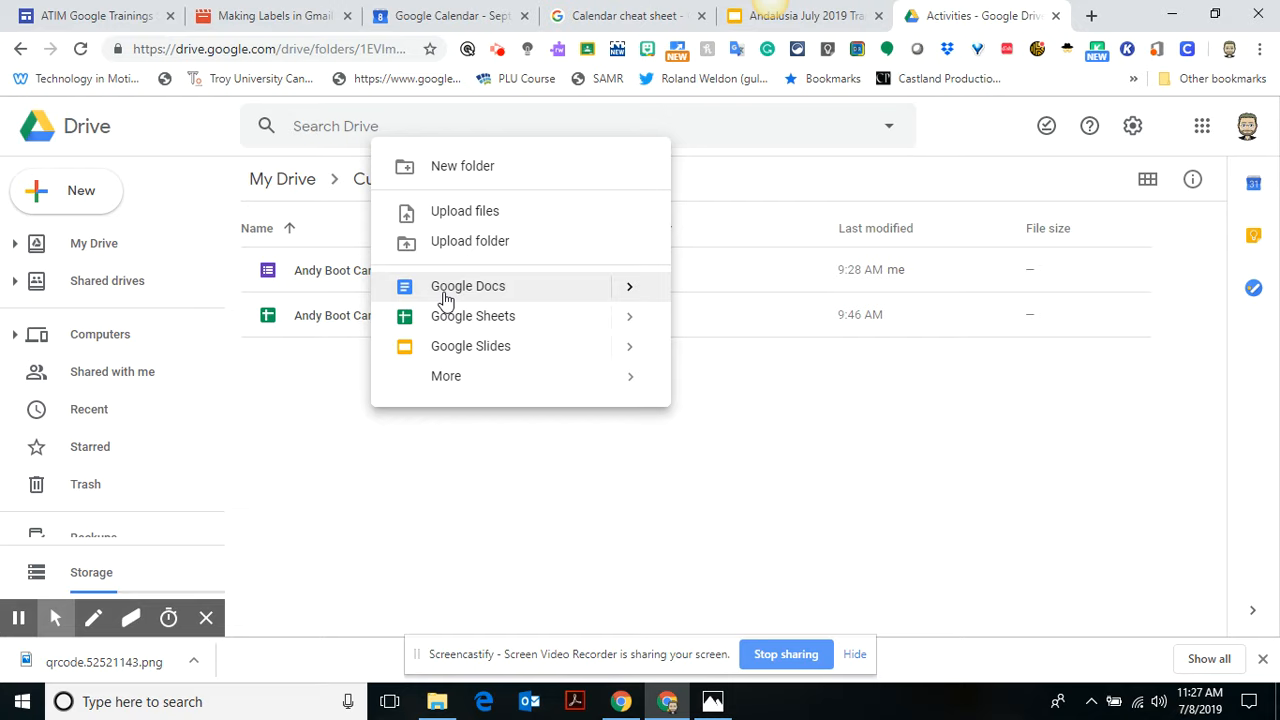
{"action": "left_click", "coordinate": [445, 290]}
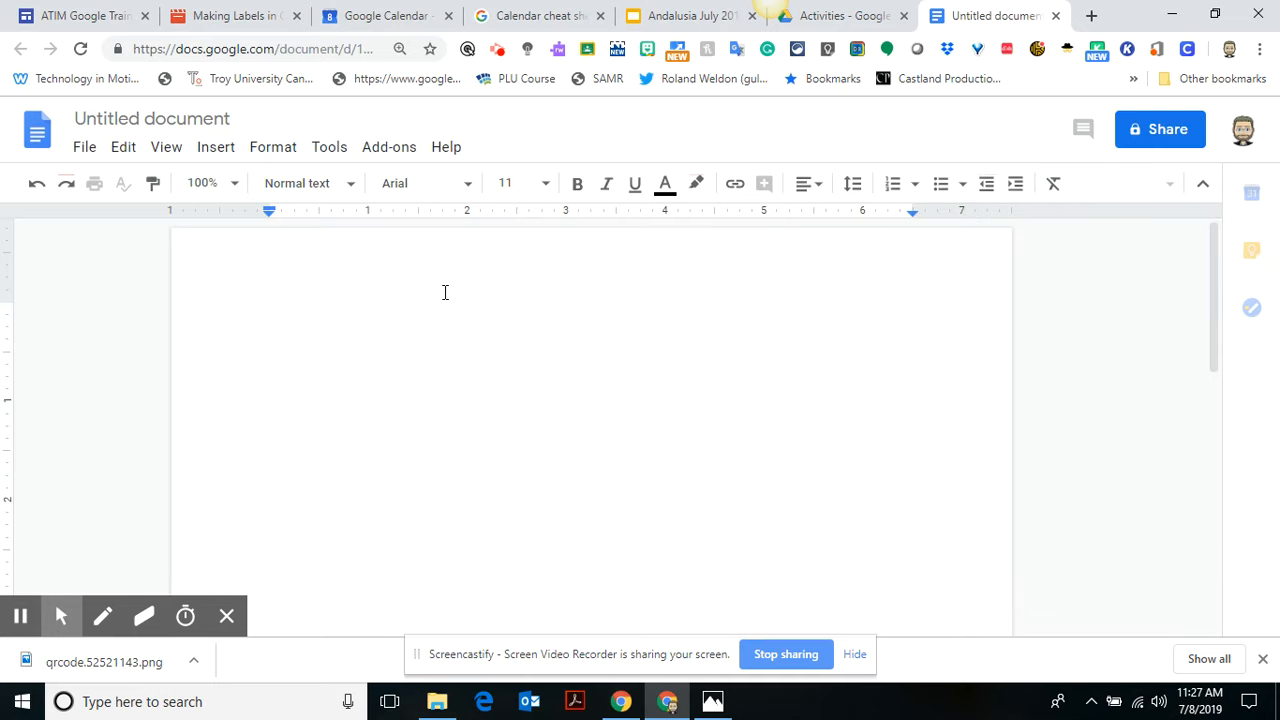
- Rename the untitled document as "Title Document Example 1" and return to its body
{"action": "left_click", "coordinate": [85, 150]}
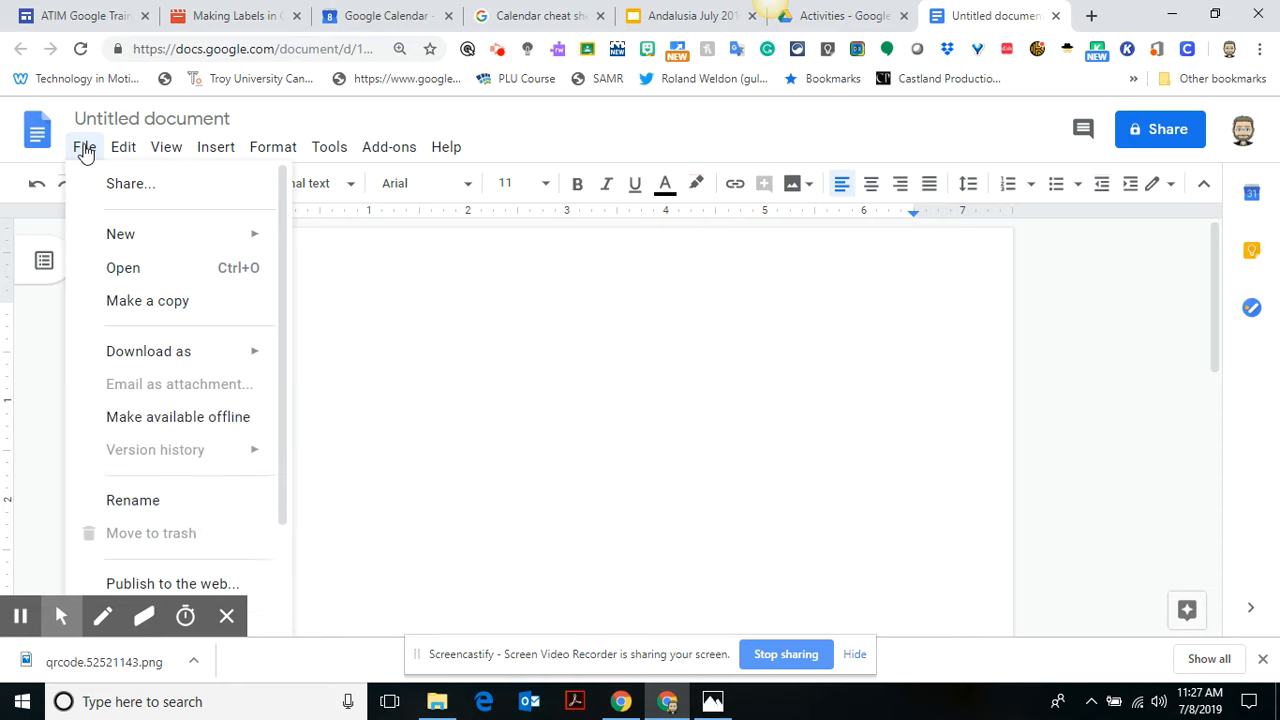
{"action": "left_click", "coordinate": [150, 118]}
{"action": "type", "text": "T"}
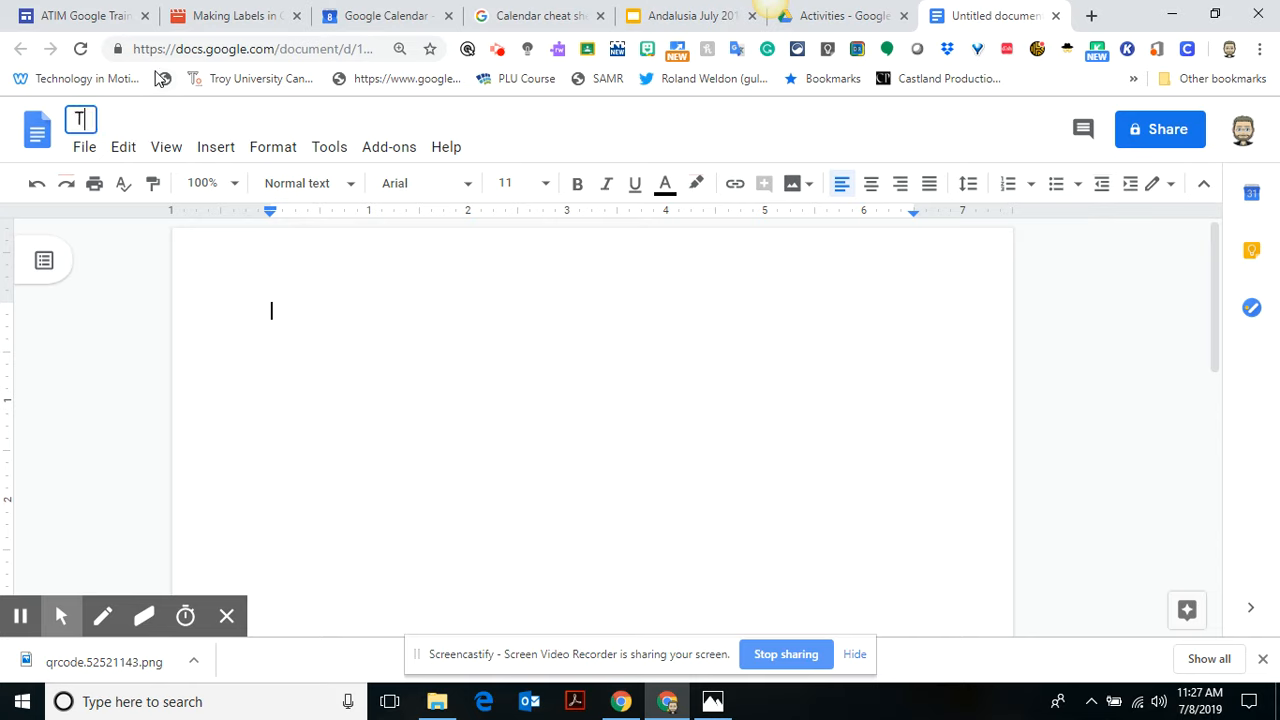
{"action": "type", "text": "itle Docum"}
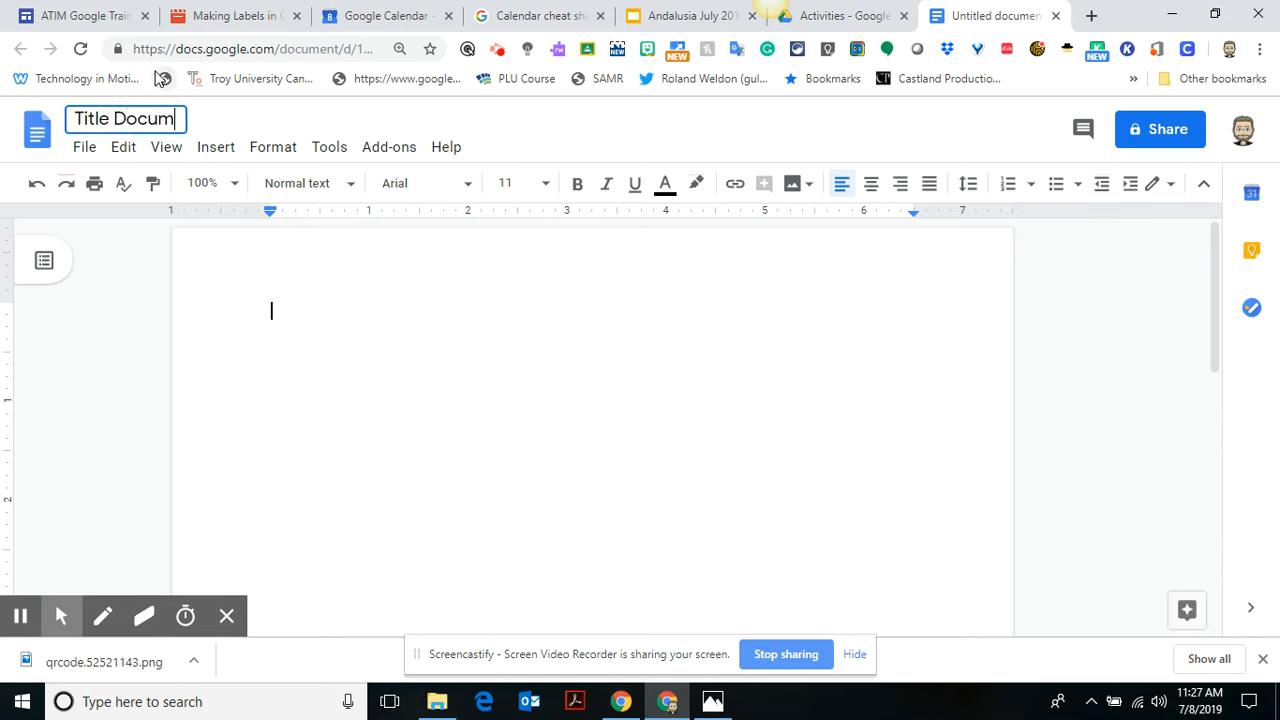
{"action": "type", "text": "ent Example 1"}
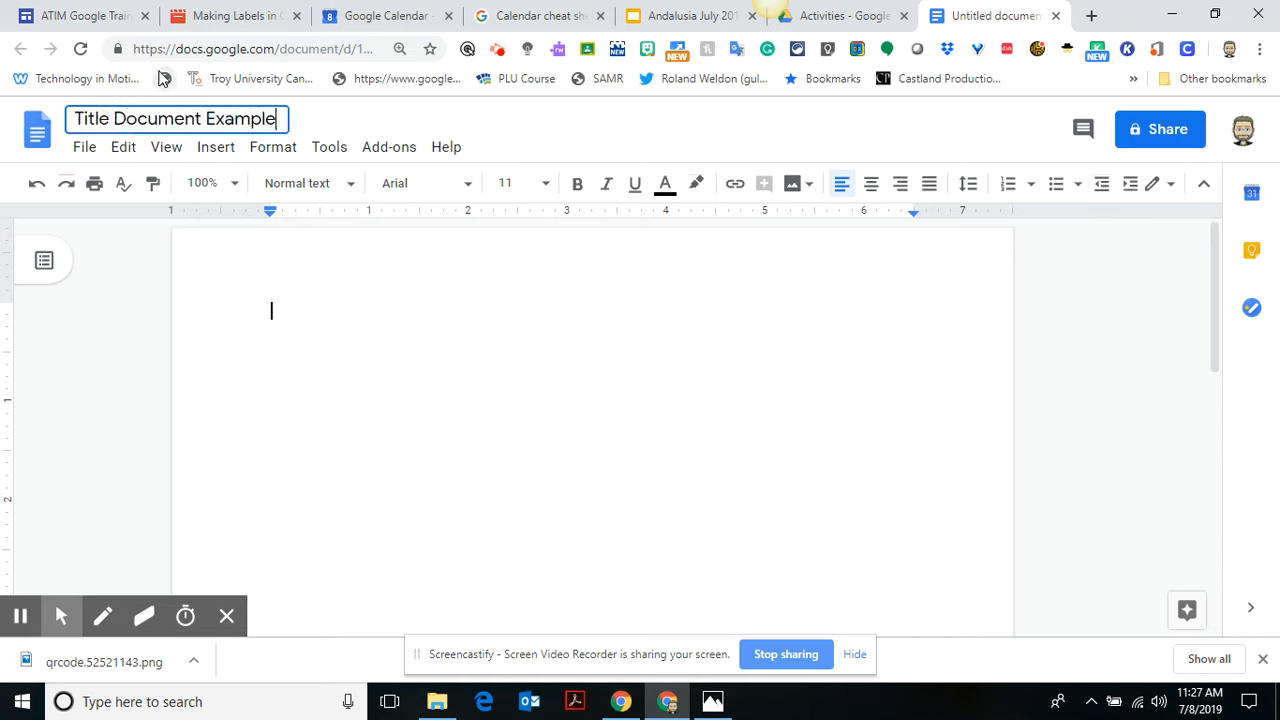
{"action": "left_click", "coordinate": [291, 307]}
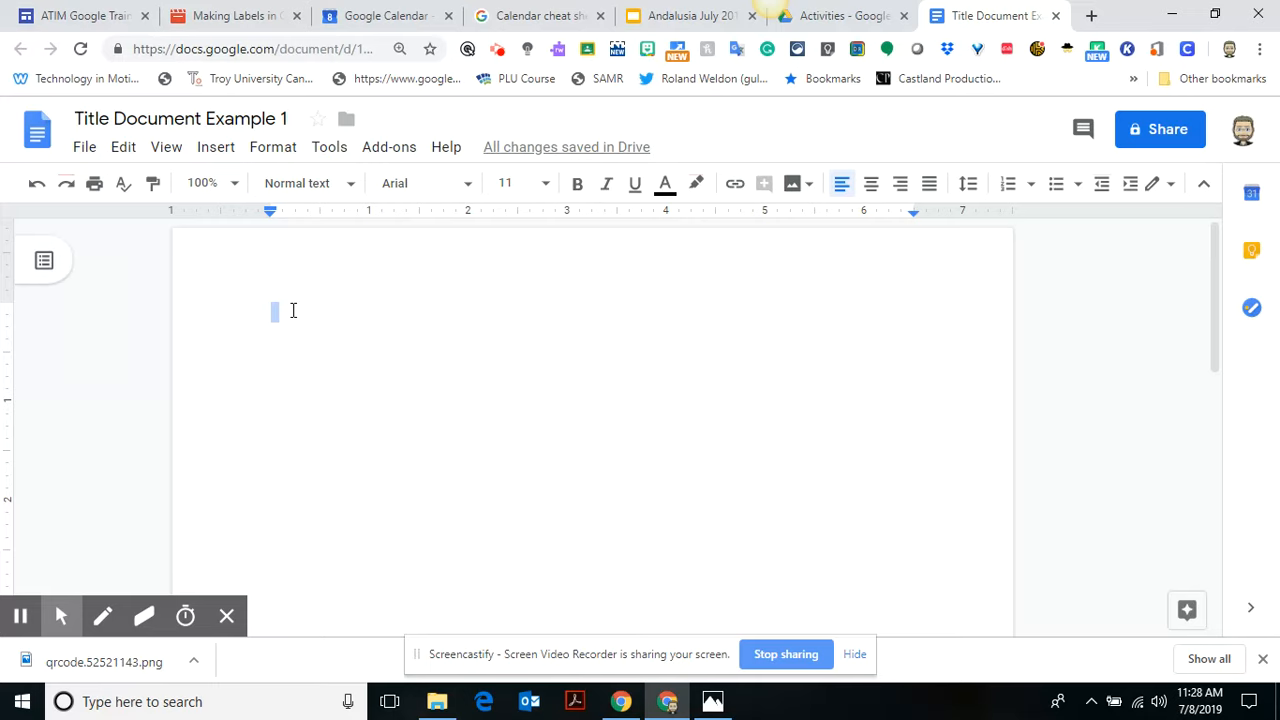
- Load google.com in a new browser tab
{"action": "left_click", "coordinate": [1093, 16]}
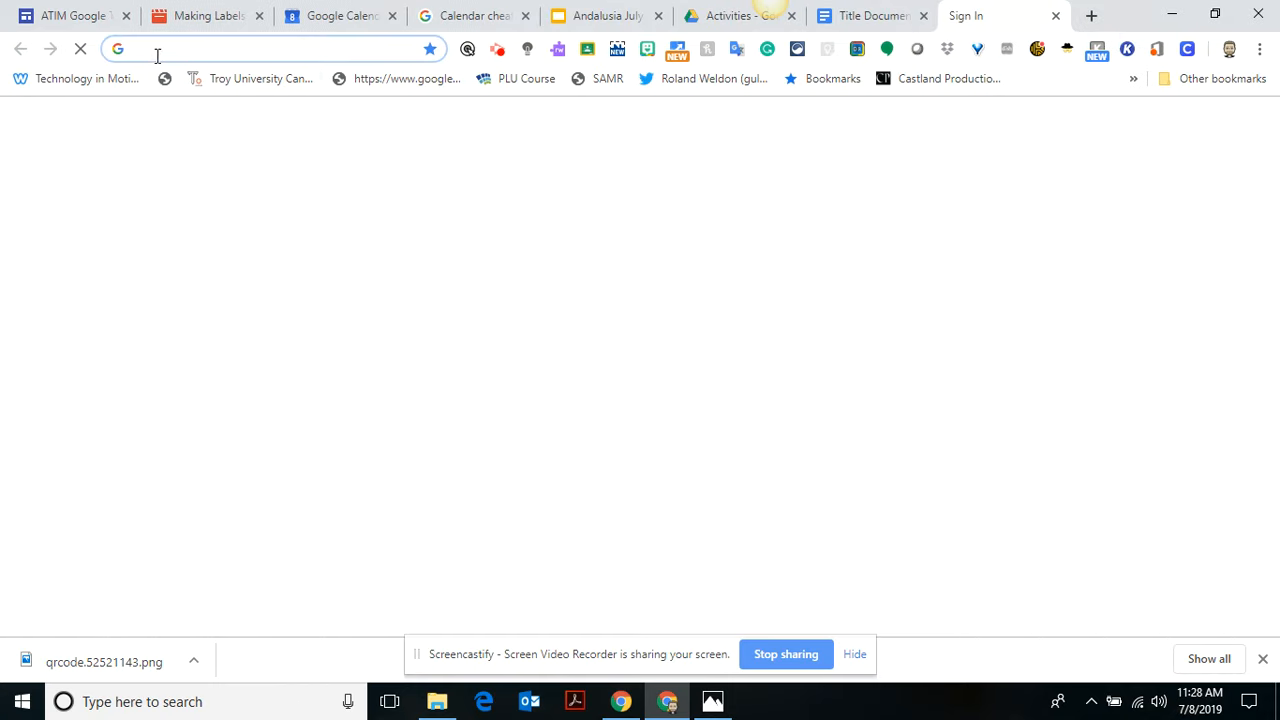
{"action": "type", "text": "google.com"}
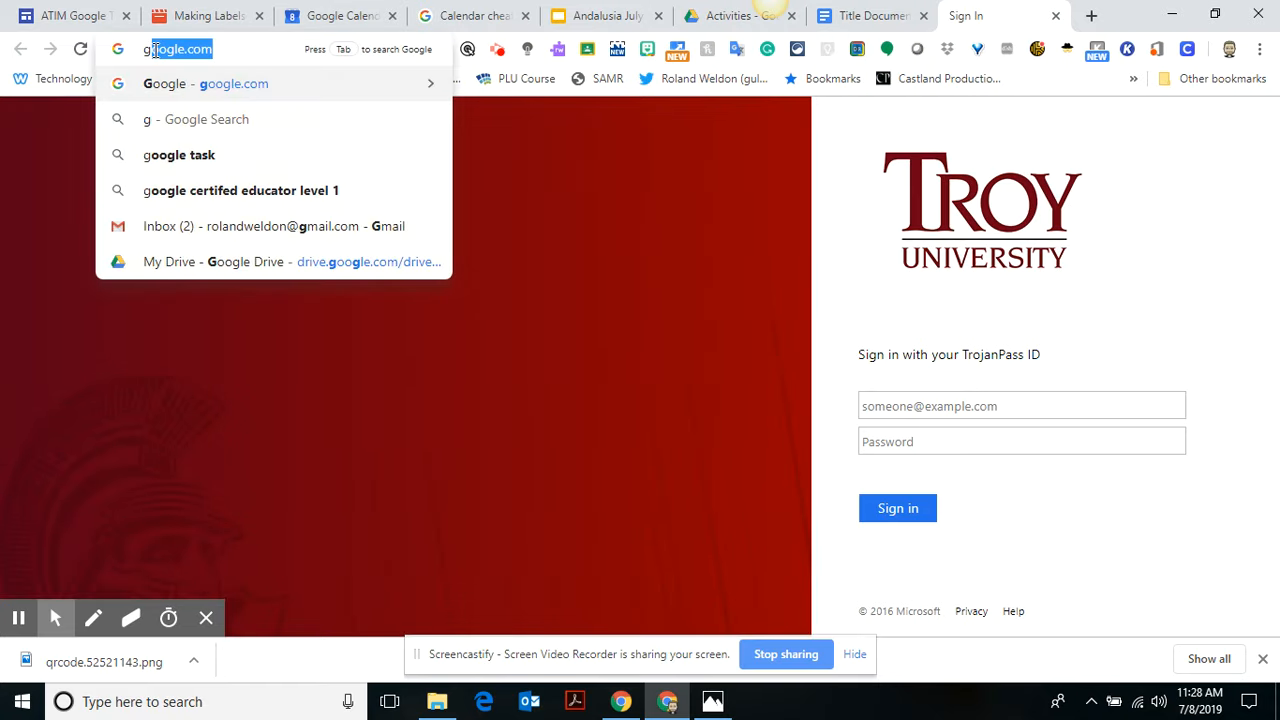
{"action": "key", "text": "Return"}
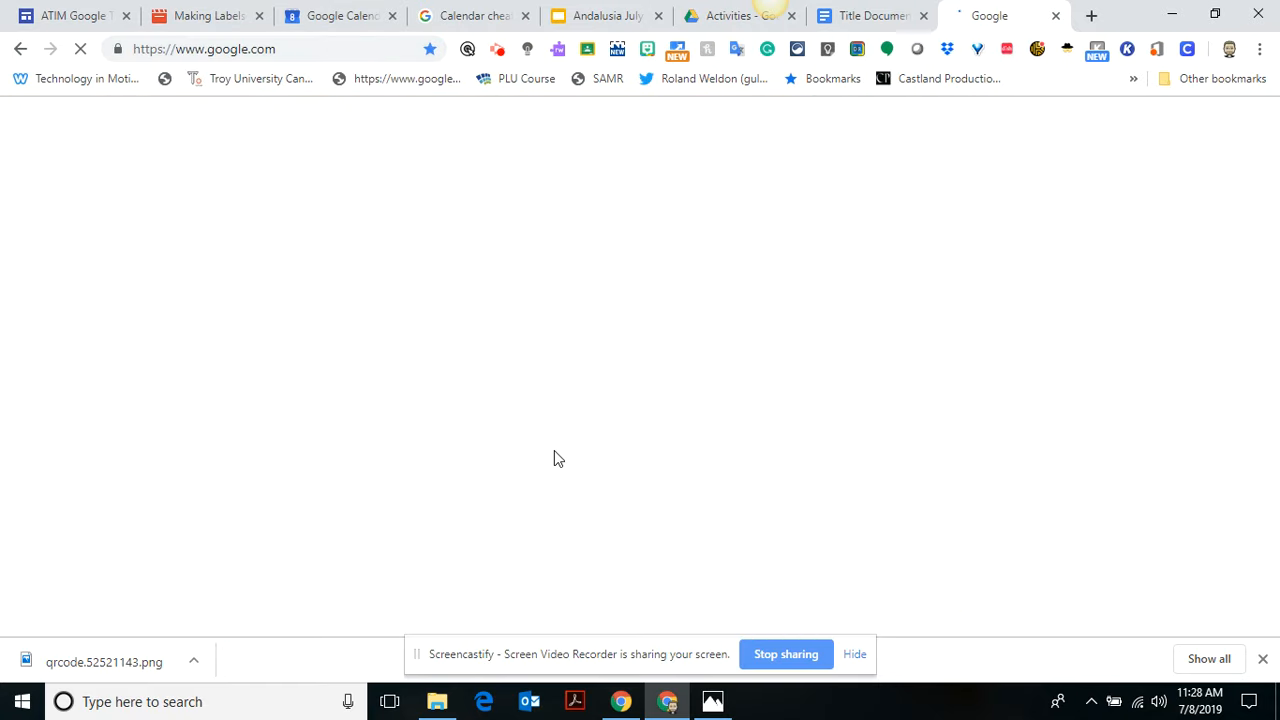
{"action": "left_click", "coordinate": [426, 417]}
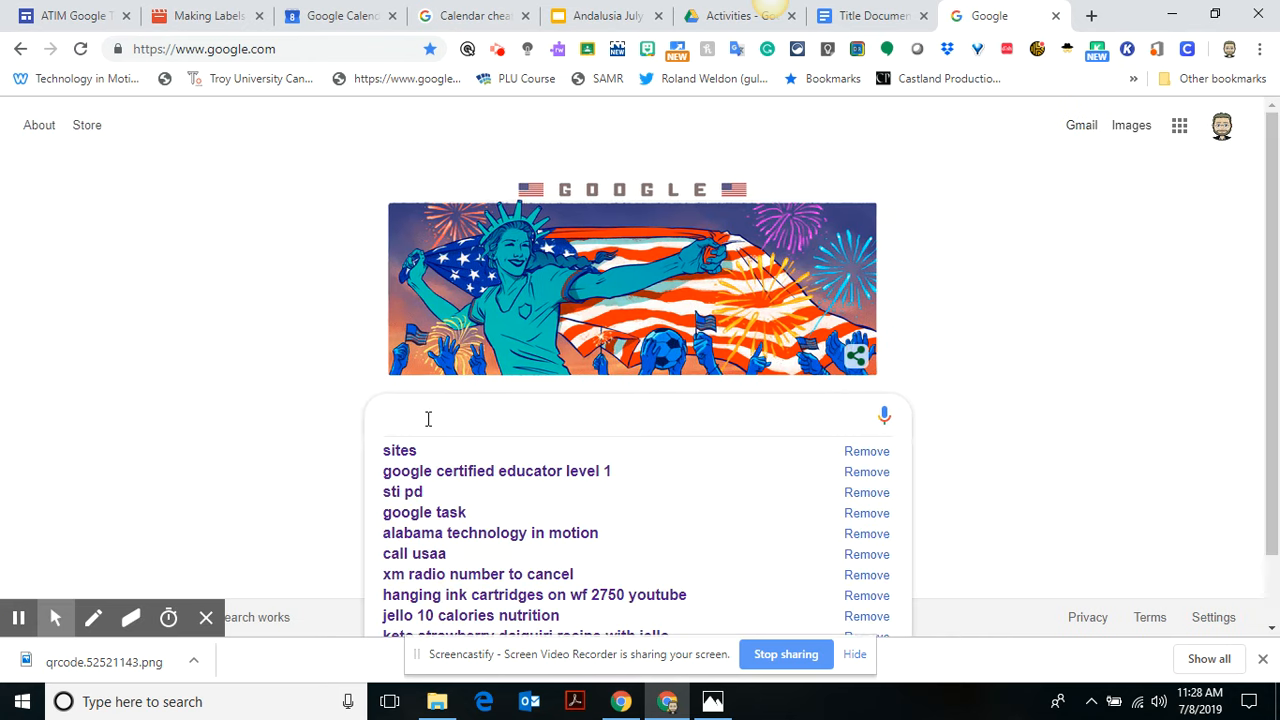
- Search the web for "coding in the classroom benefits"
{"action": "left_click", "coordinate": [209, 52]}
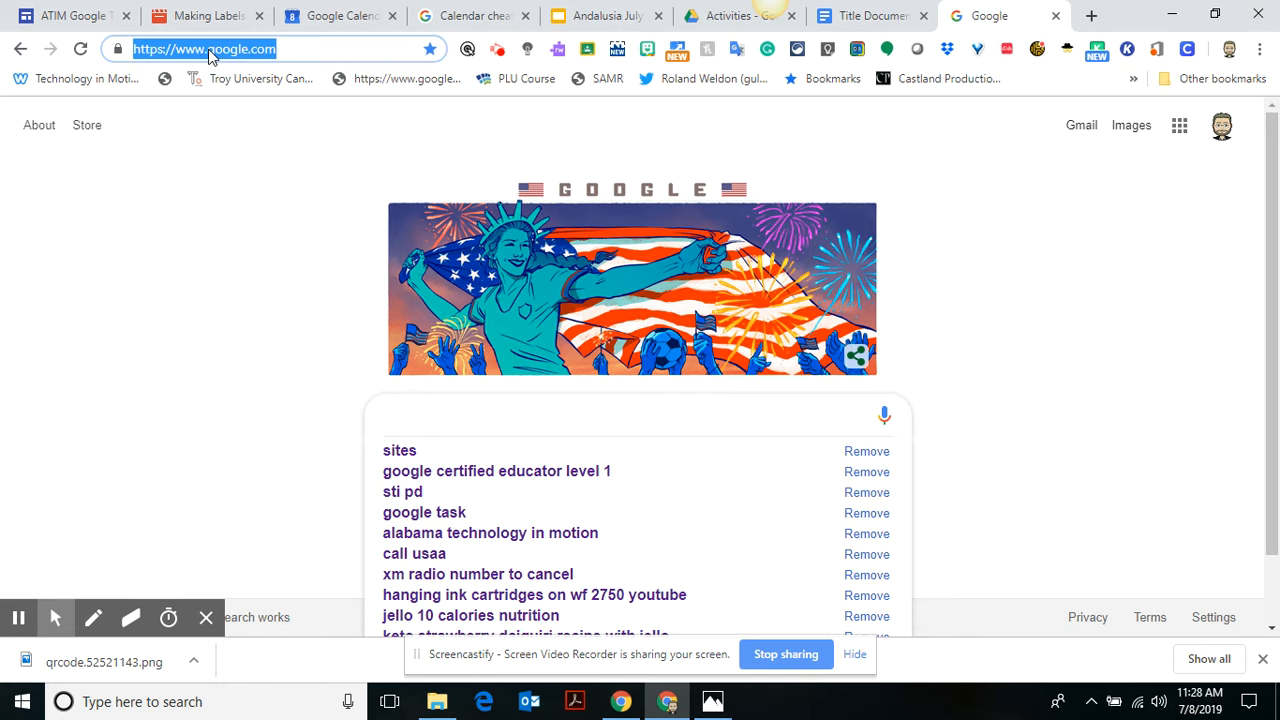
{"action": "type", "text": "co"}
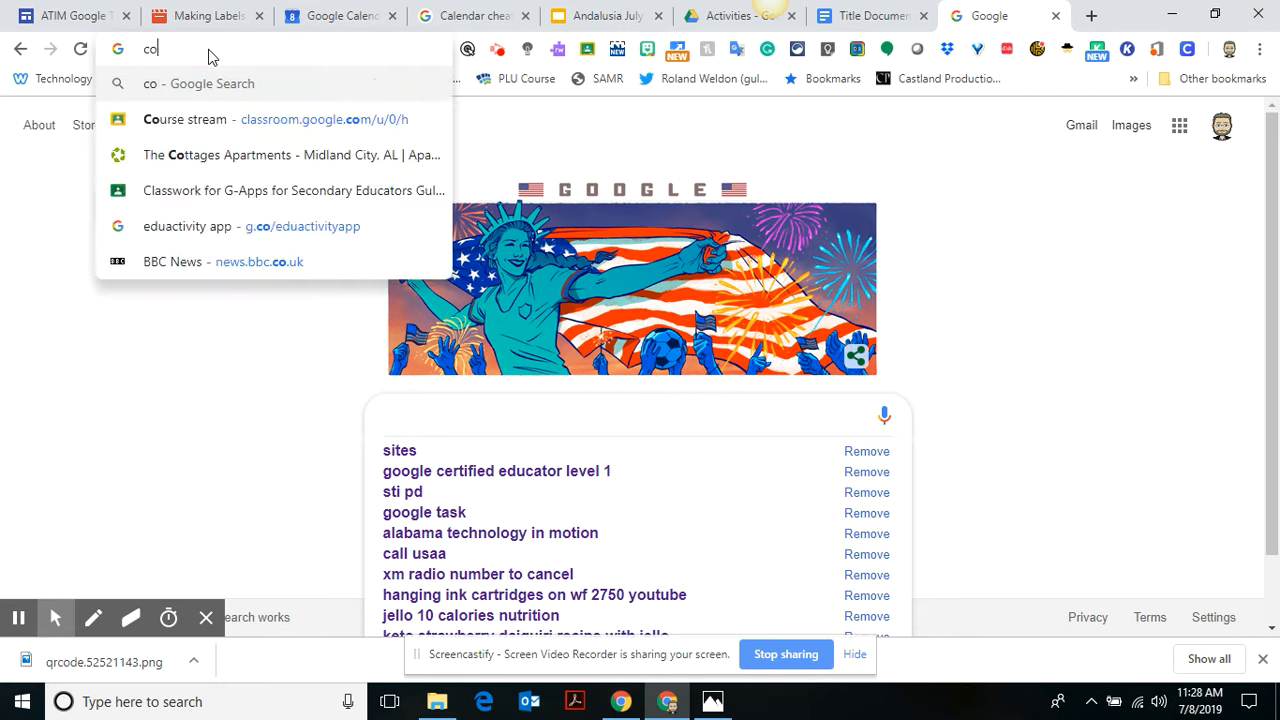
{"action": "type", "text": "ding in the classroom "}
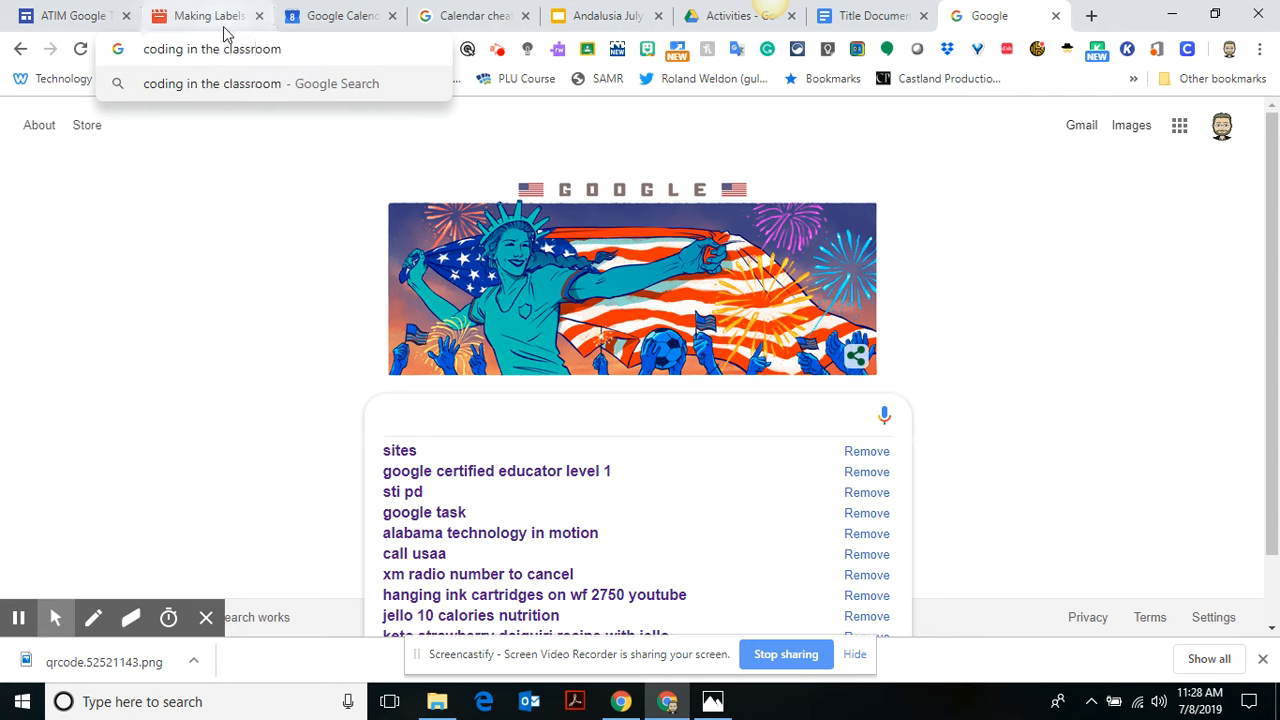
{"action": "type", "text": "benefits"}
{"action": "key", "text": "Return"}
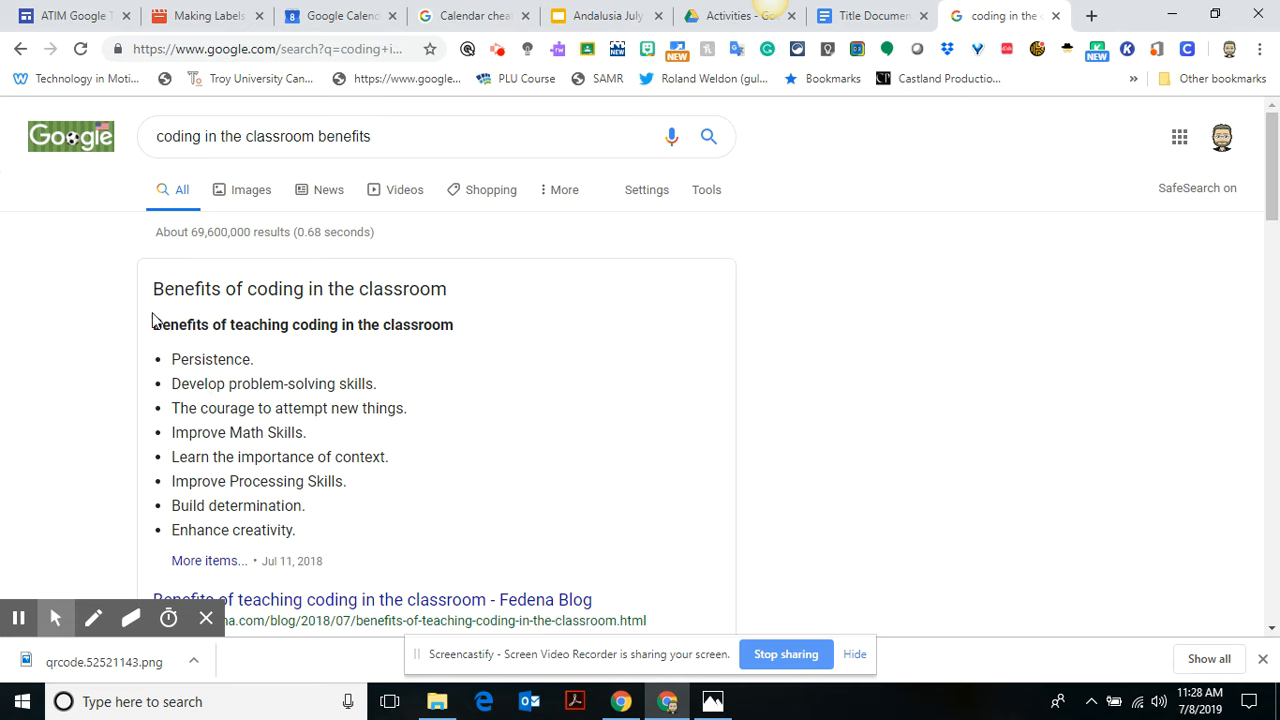
- Copy the "Benefits of teaching coding in the classroom" heading and its bullet list from the search result into Title Document Example 1
{"action": "left_click", "coordinate": [155, 324]}
{"action": "left_click_drag", "start_coordinate": [155, 324], "coordinate": [330, 538]}
{"action": "key", "text": "ctrl+c"}
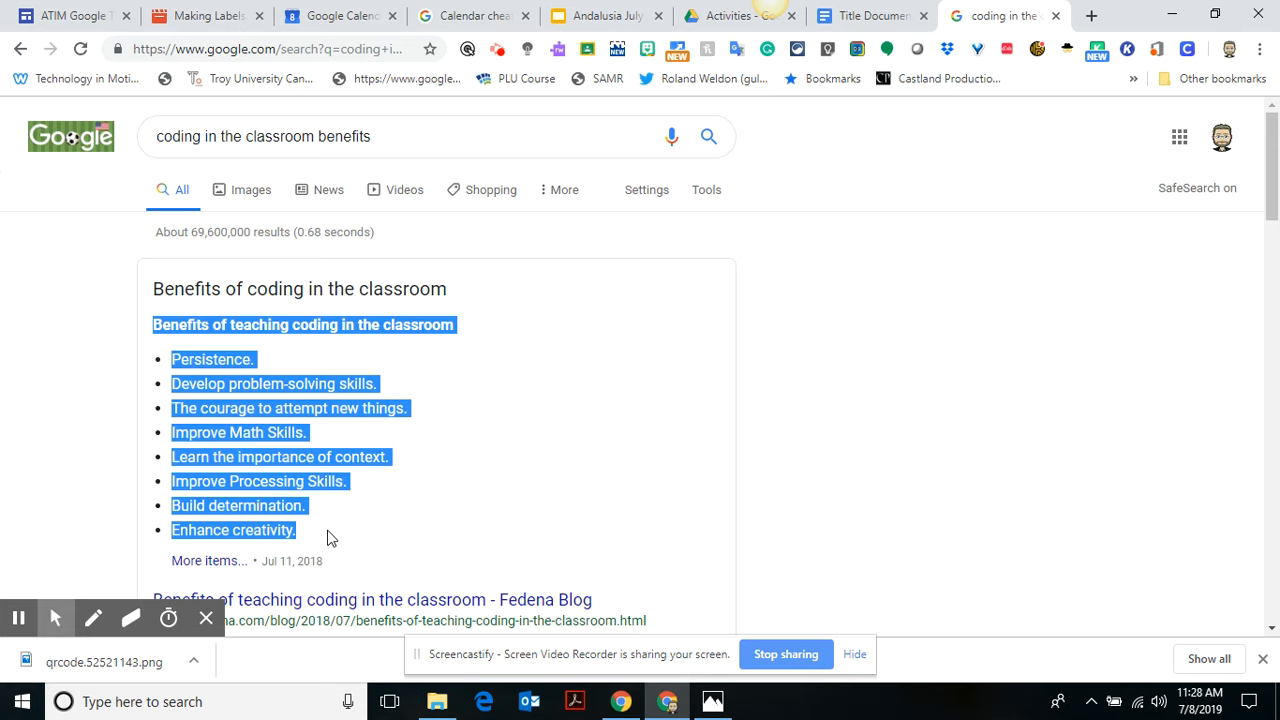
{"action": "left_click", "coordinate": [870, 15]}
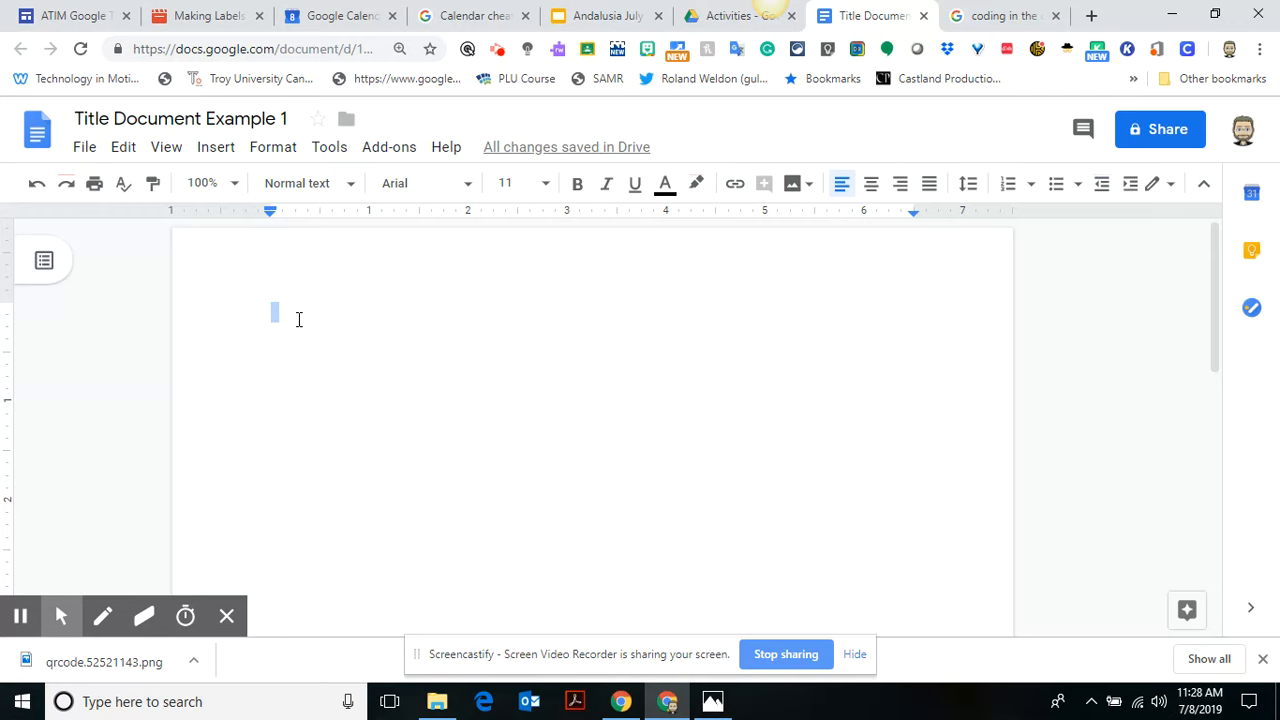
{"action": "key", "text": "ctrl+v"}
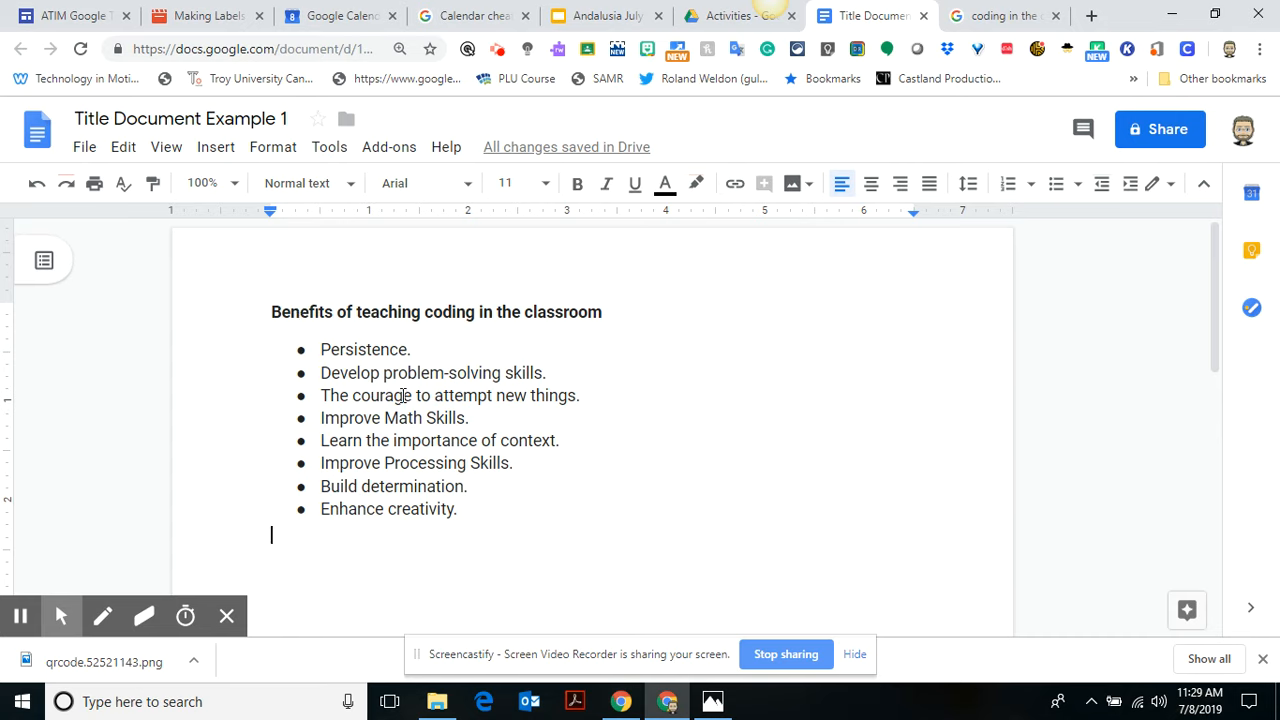
- Convert the eight bullet items, from Persistence to Enhance creativity, into a numbered list with Roman numerals
{"action": "left_click", "coordinate": [428, 352]}
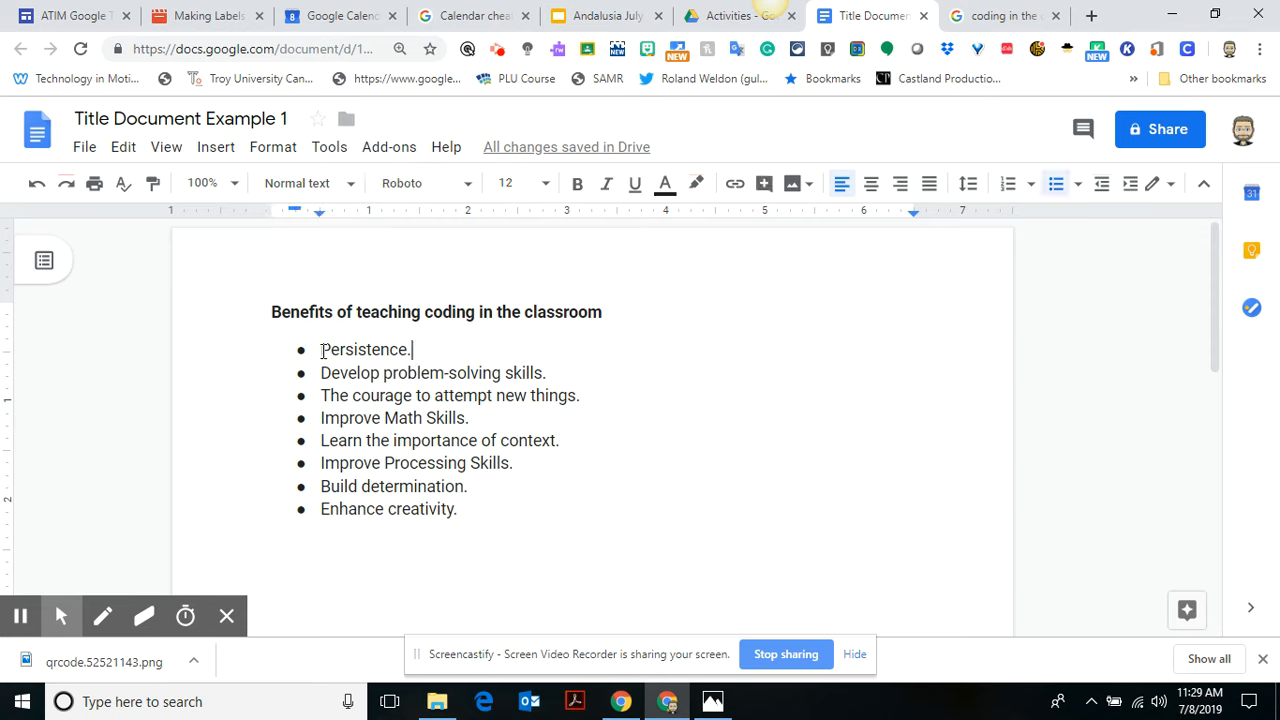
{"action": "left_click_drag", "start_coordinate": [321, 350], "coordinate": [459, 516]}
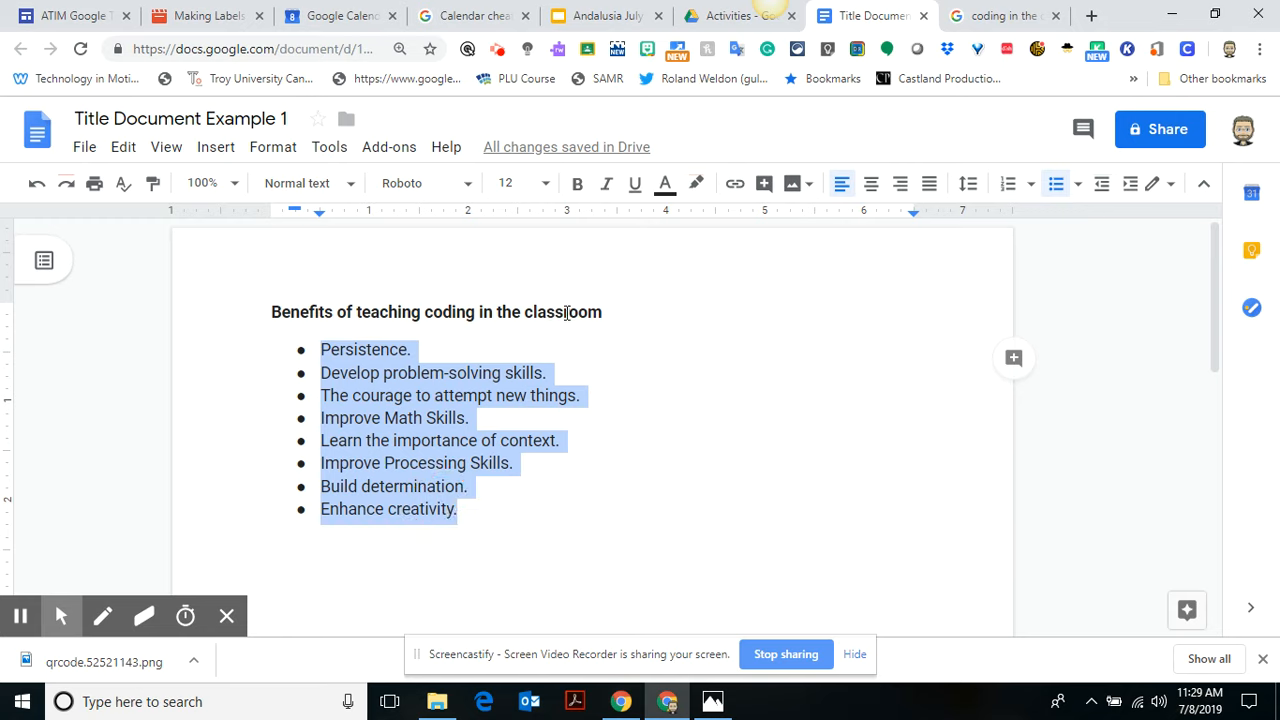
{"action": "left_click", "coordinate": [1078, 187]}
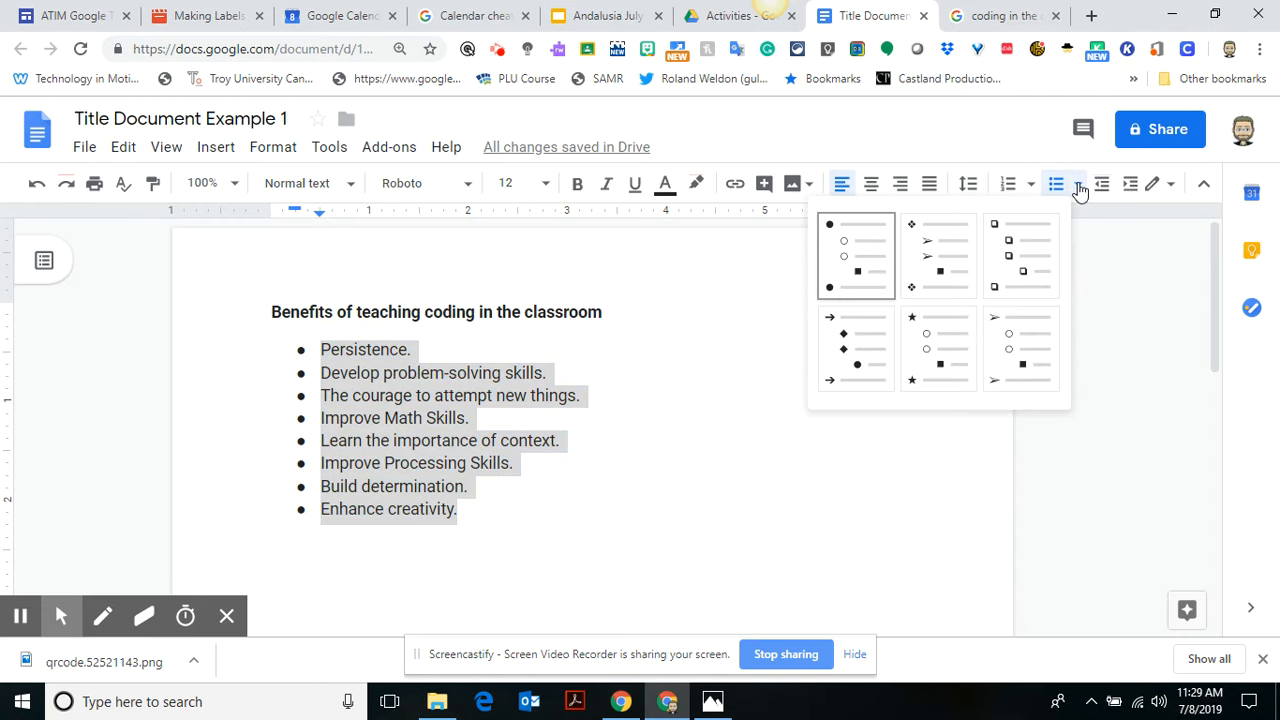
{"action": "left_click", "coordinate": [1031, 187]}
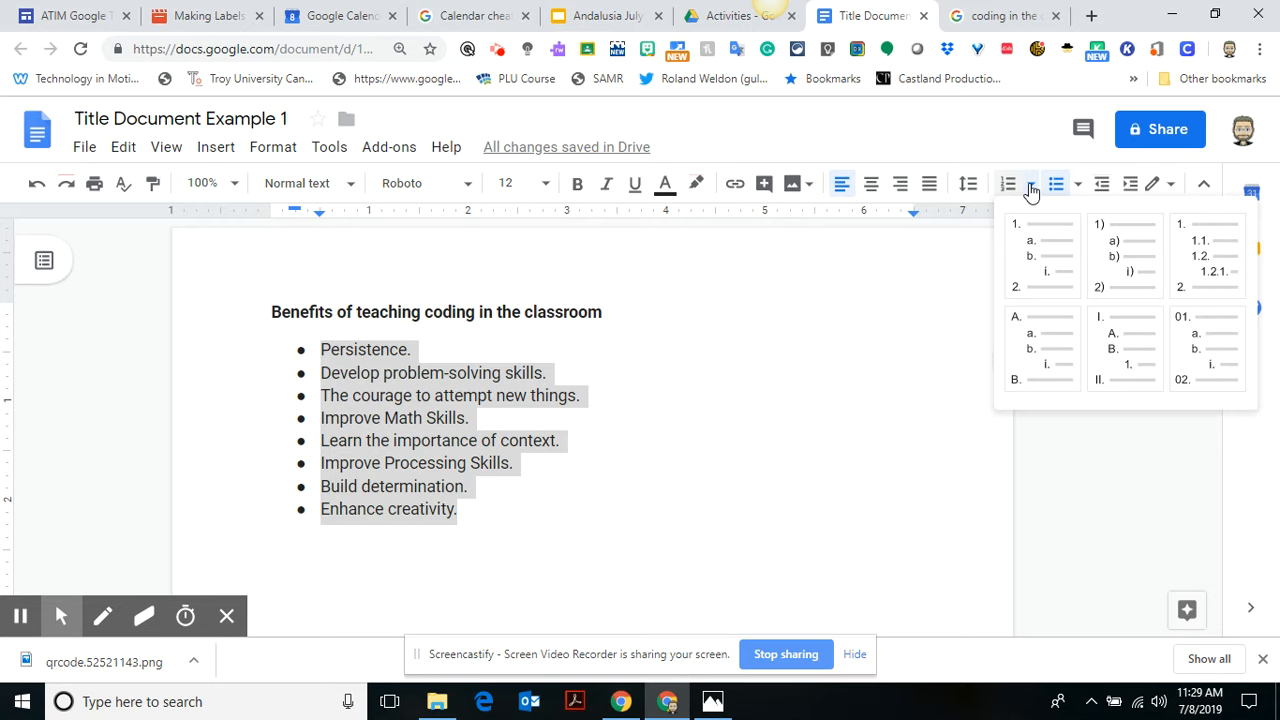
{"action": "left_click", "coordinate": [1121, 337]}
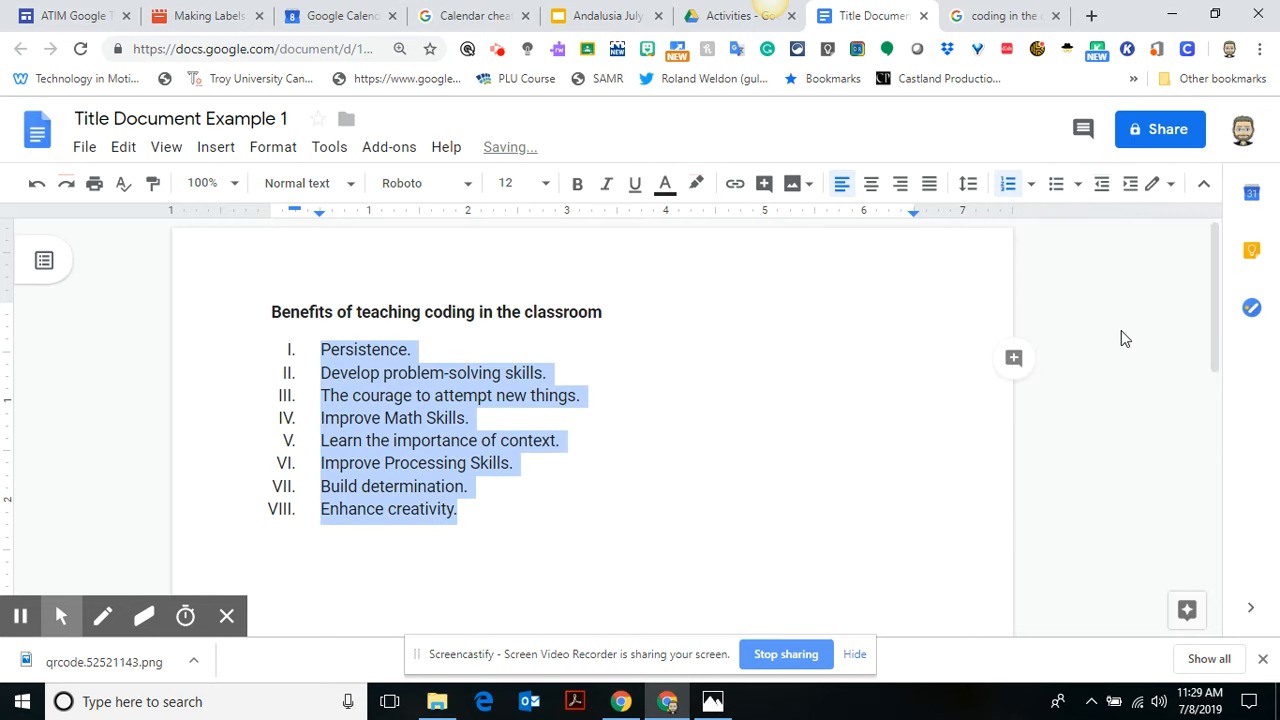
- Append the text "--- paste here." to the end of the Persistence list item
{"action": "left_click", "coordinate": [466, 348]}
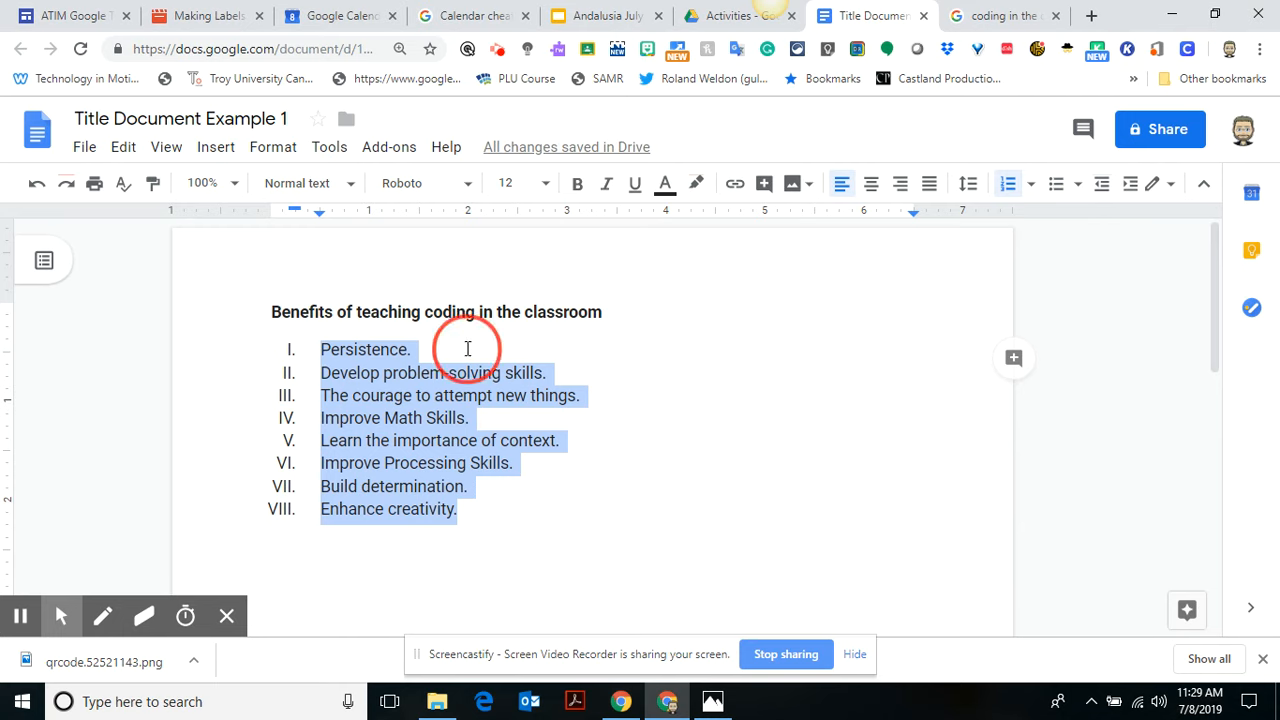
{"action": "type", "text": "-"}
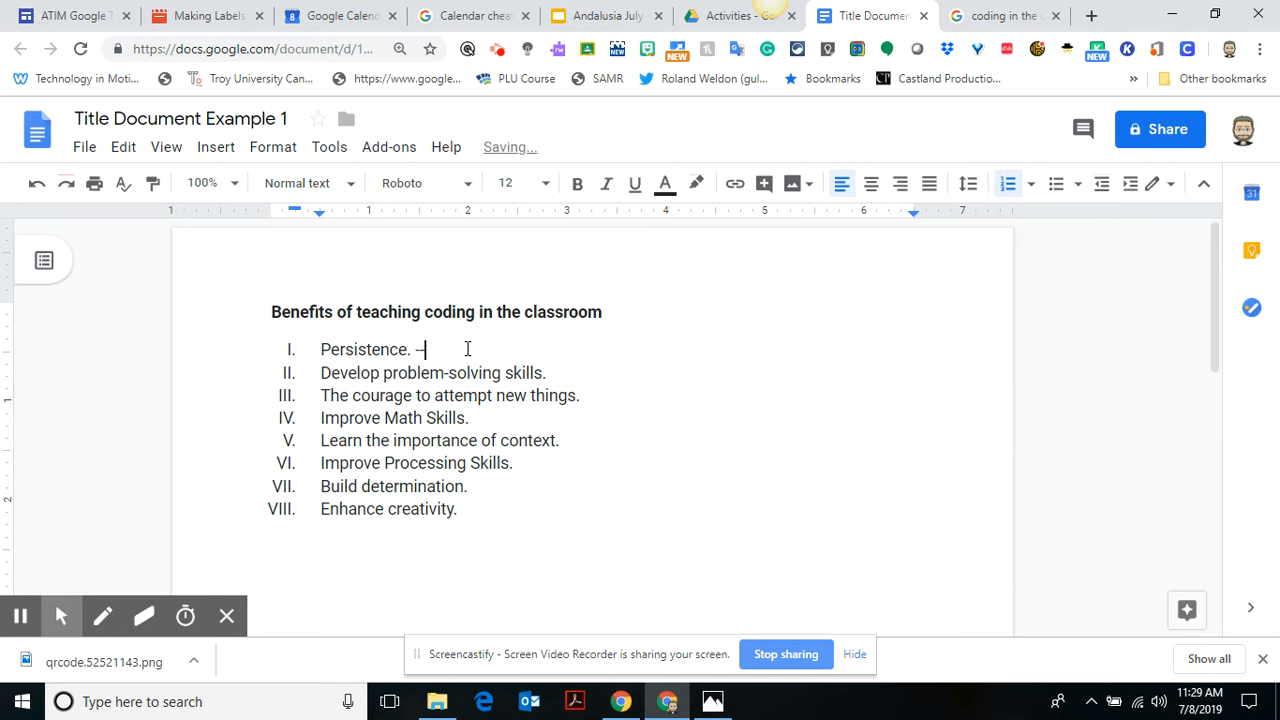
{"action": "type", "text": "-- paste here."}
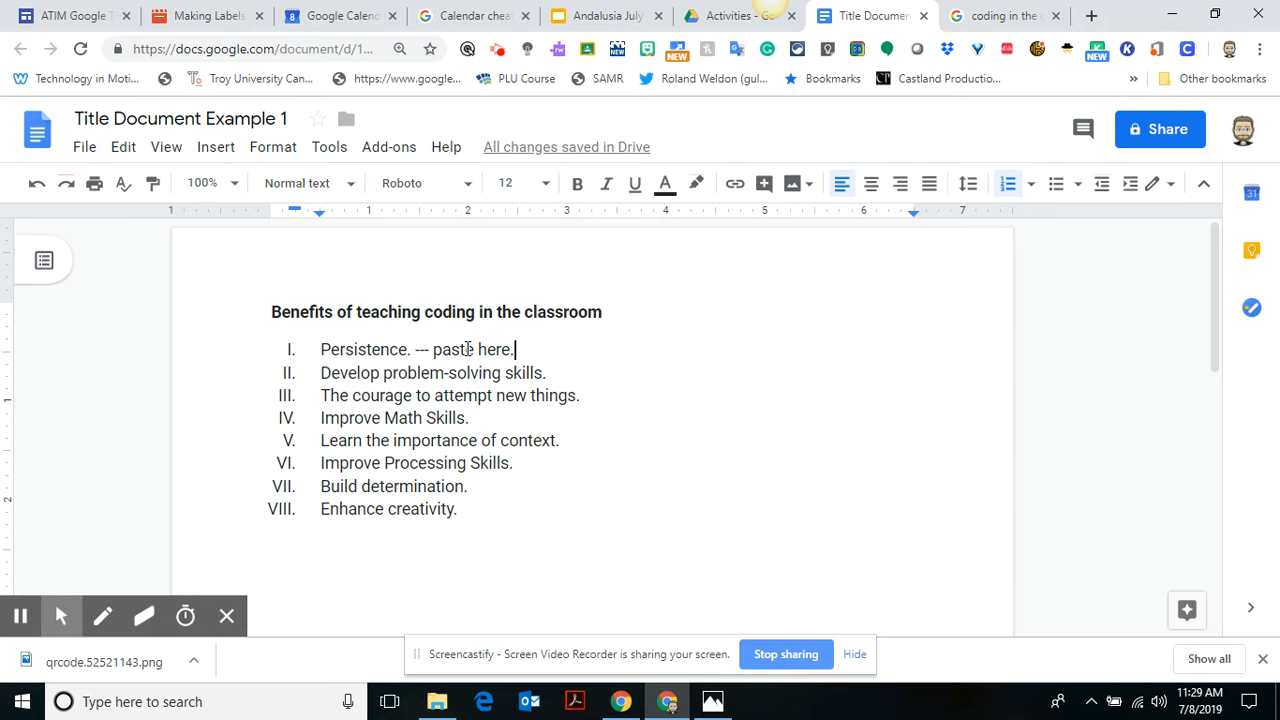
- Insert a footnote into the document about the benefits of teaching coding
{"action": "left_click", "coordinate": [167, 148]}
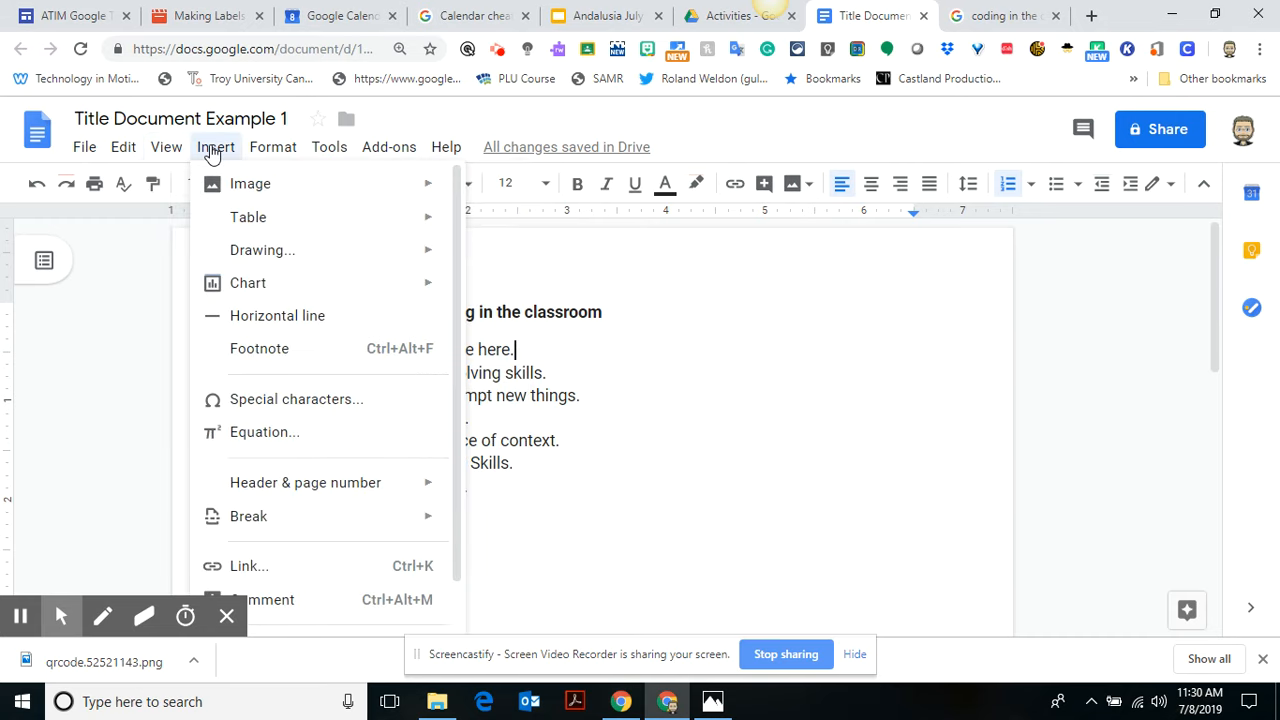
{"action": "left_click", "coordinate": [208, 148]}
{"action": "left_click", "coordinate": [212, 150]}
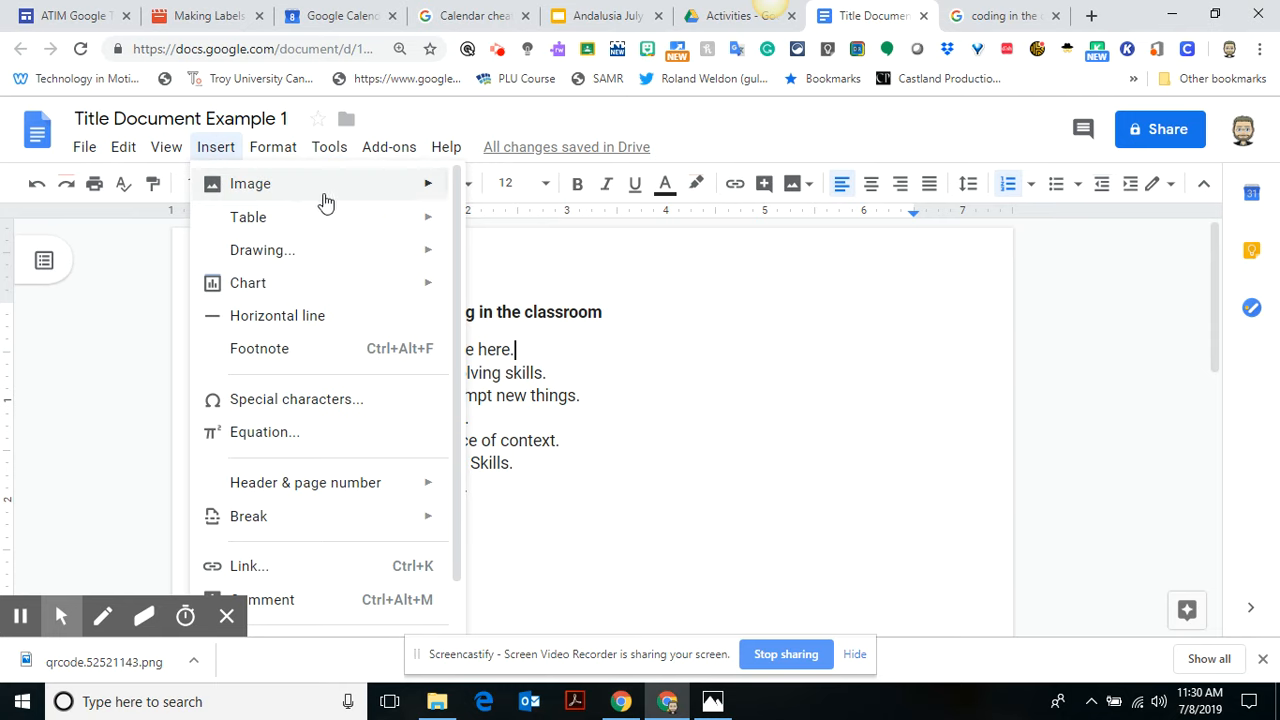
{"action": "mouse_move", "coordinate": [420, 252]}
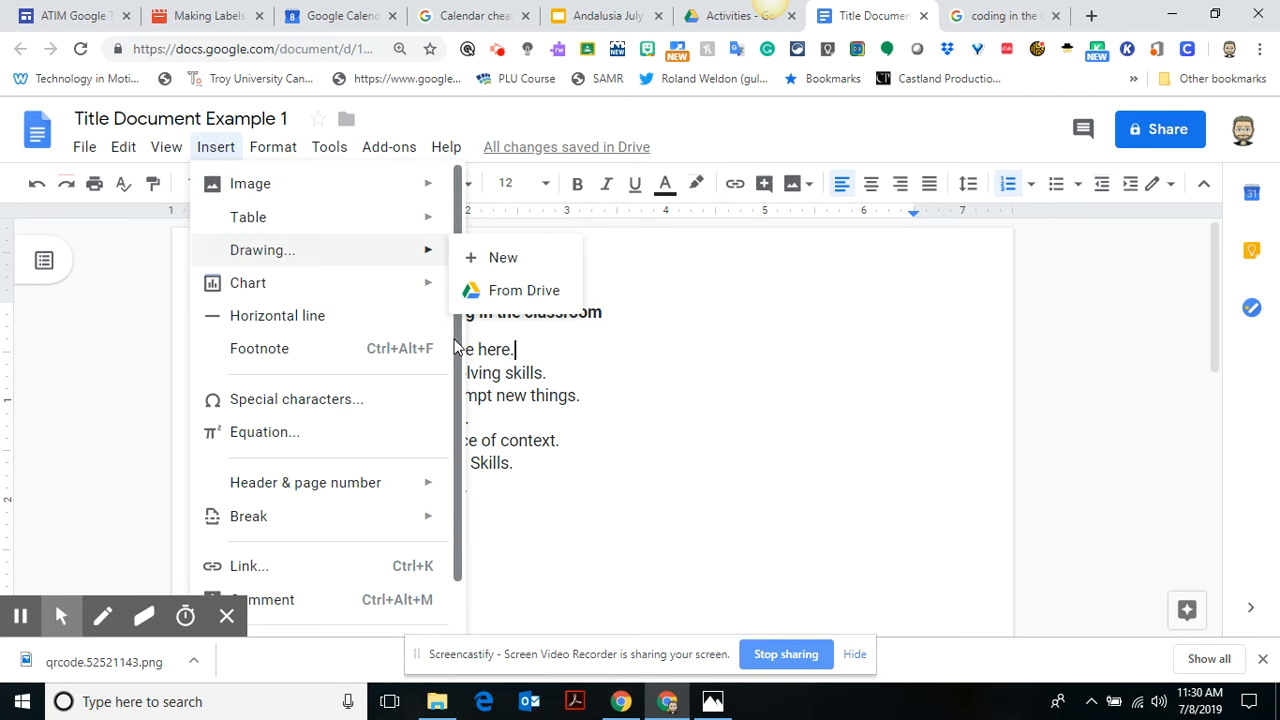
{"action": "left_click_drag", "start_coordinate": [452, 342], "coordinate": [459, 459]}
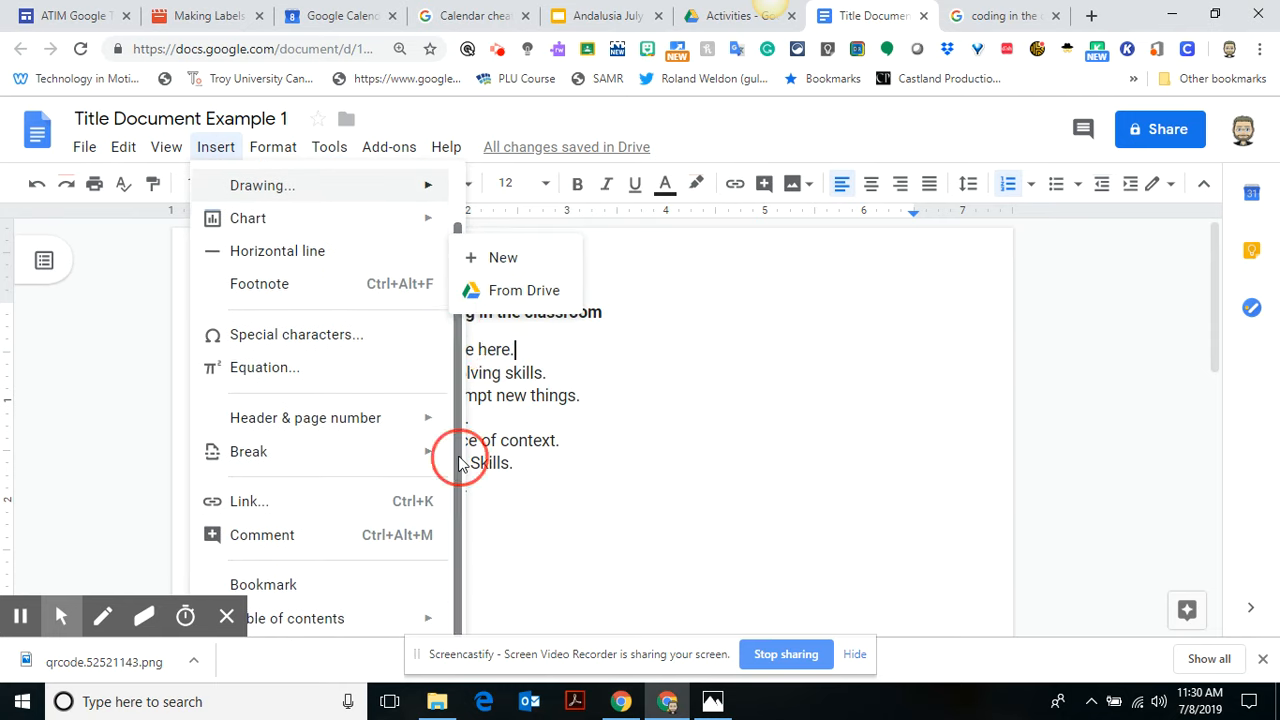
{"action": "left_click", "coordinate": [255, 286]}
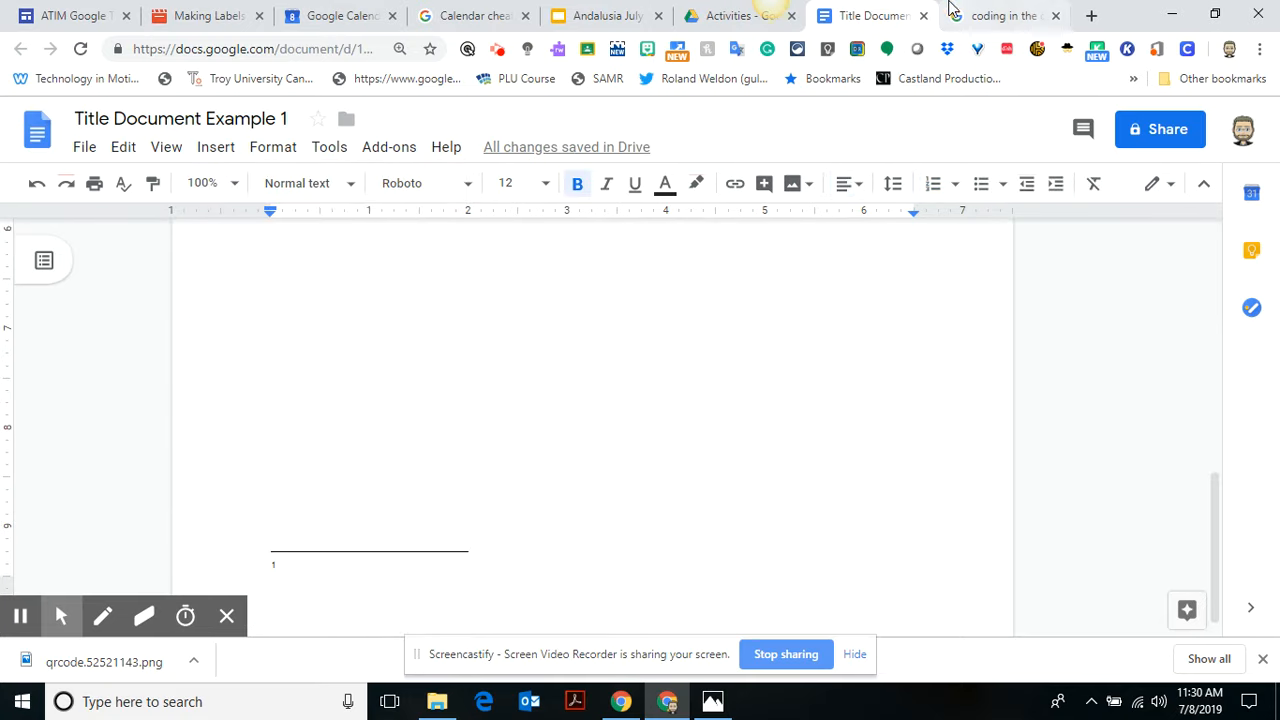
- Copy the web address of the "coding in the classroom benefits" search page into footnote 1 of Title Document Example 1
{"action": "left_click", "coordinate": [1000, 15]}
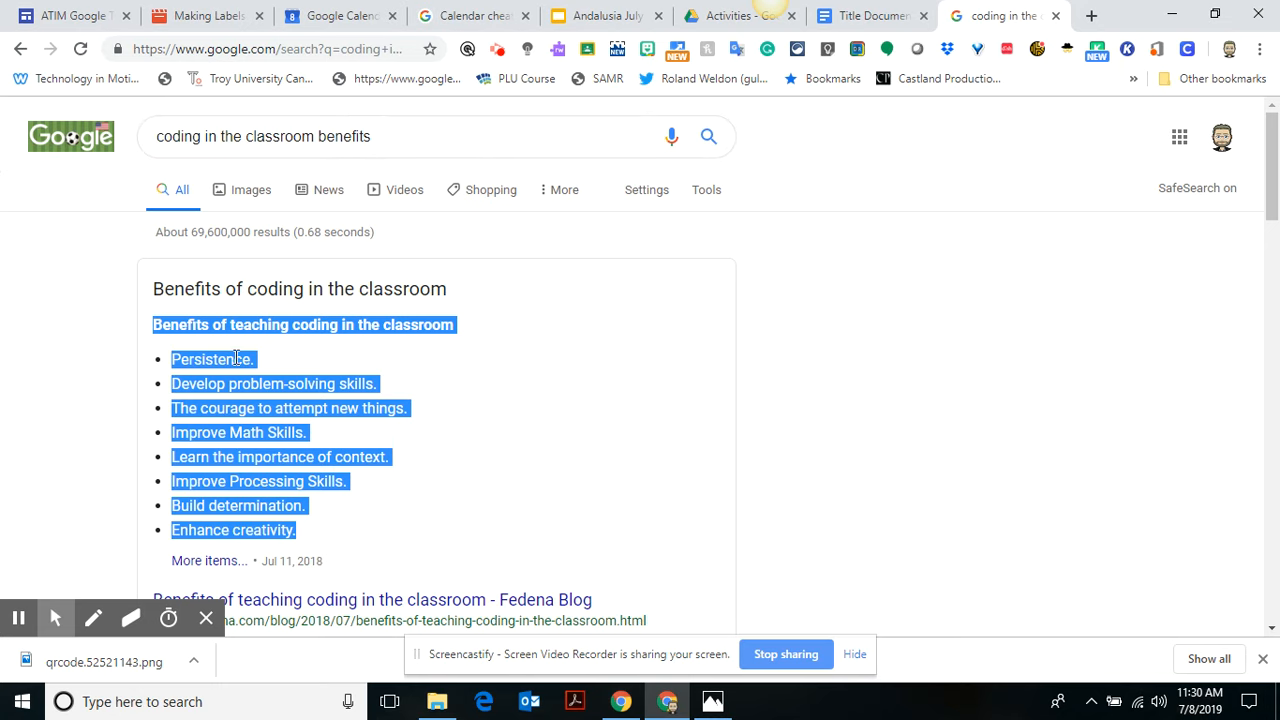
{"action": "left_click", "coordinate": [224, 52]}
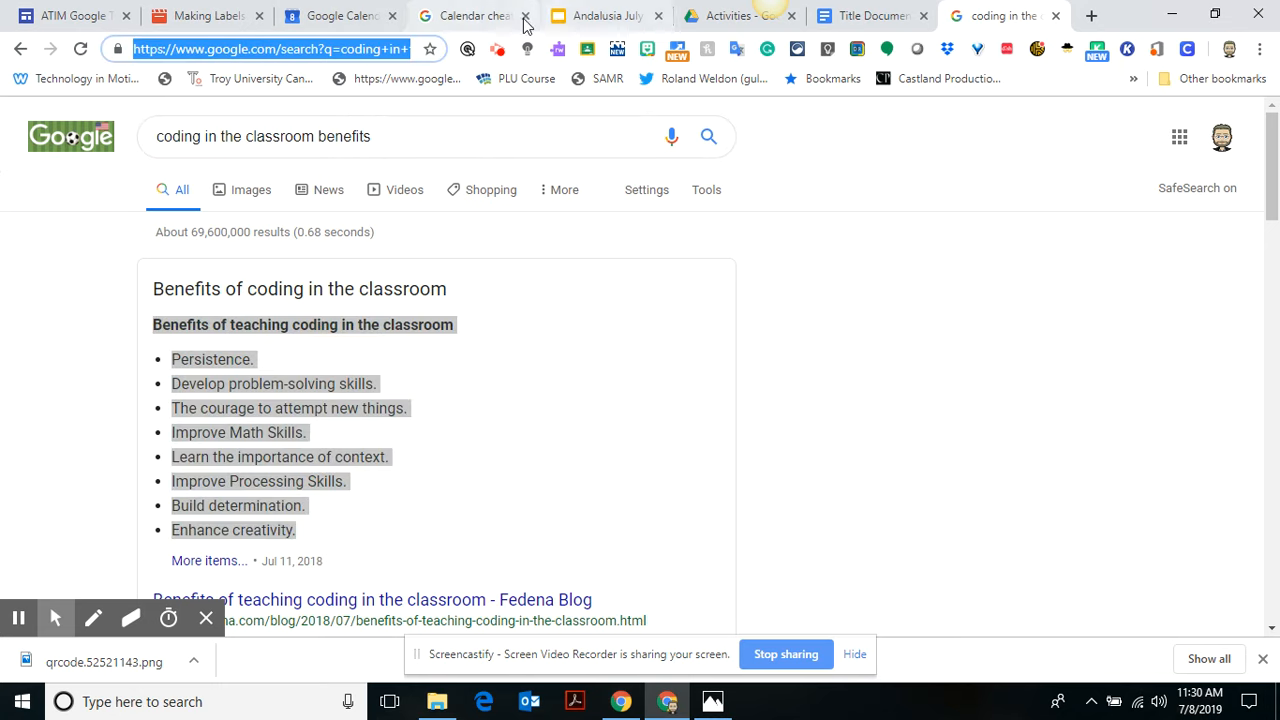
{"action": "left_click", "coordinate": [870, 15]}
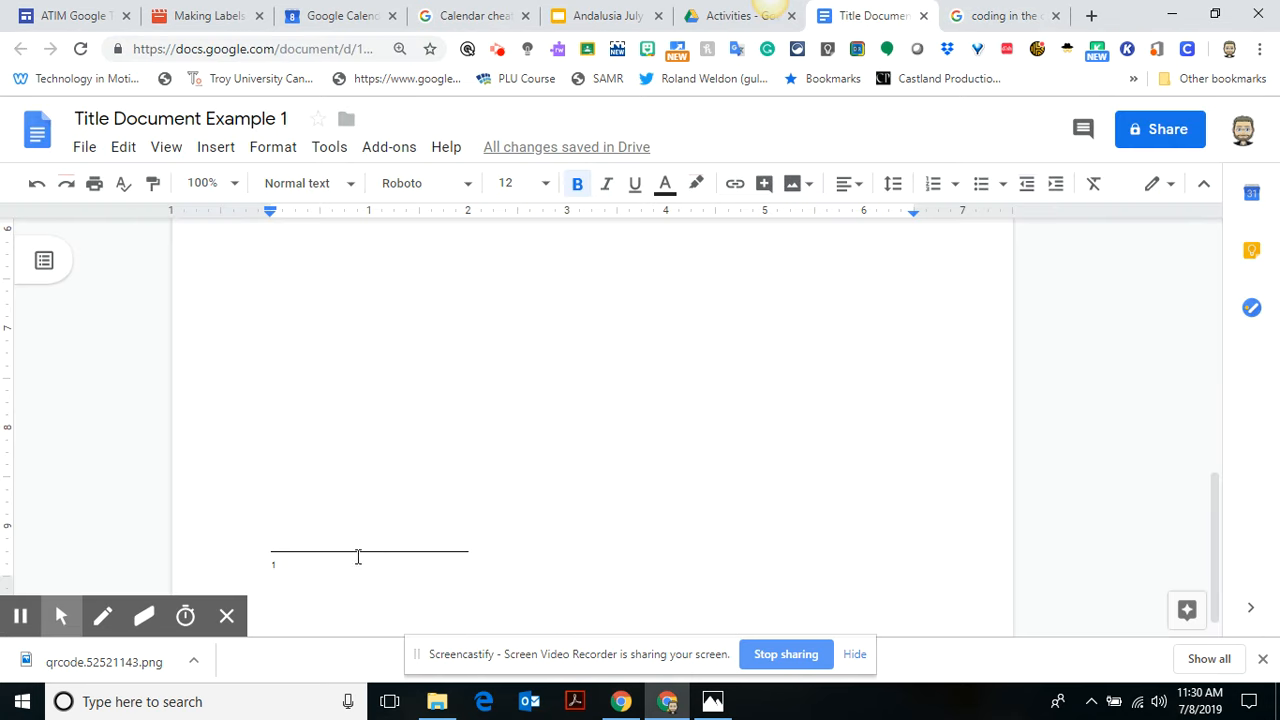
{"action": "double_click", "coordinate": [306, 569]}
{"action": "type", "text": "https://www.google.com/search?q=coding+in+the+classroom+benefits&rlz=1C1GCEU_enUS820US820&oq=coding+in+the+classroom+benefits&aqs=chrome..69i57.5765j0j4&sourceid=chrome&ie=UTF-8"}
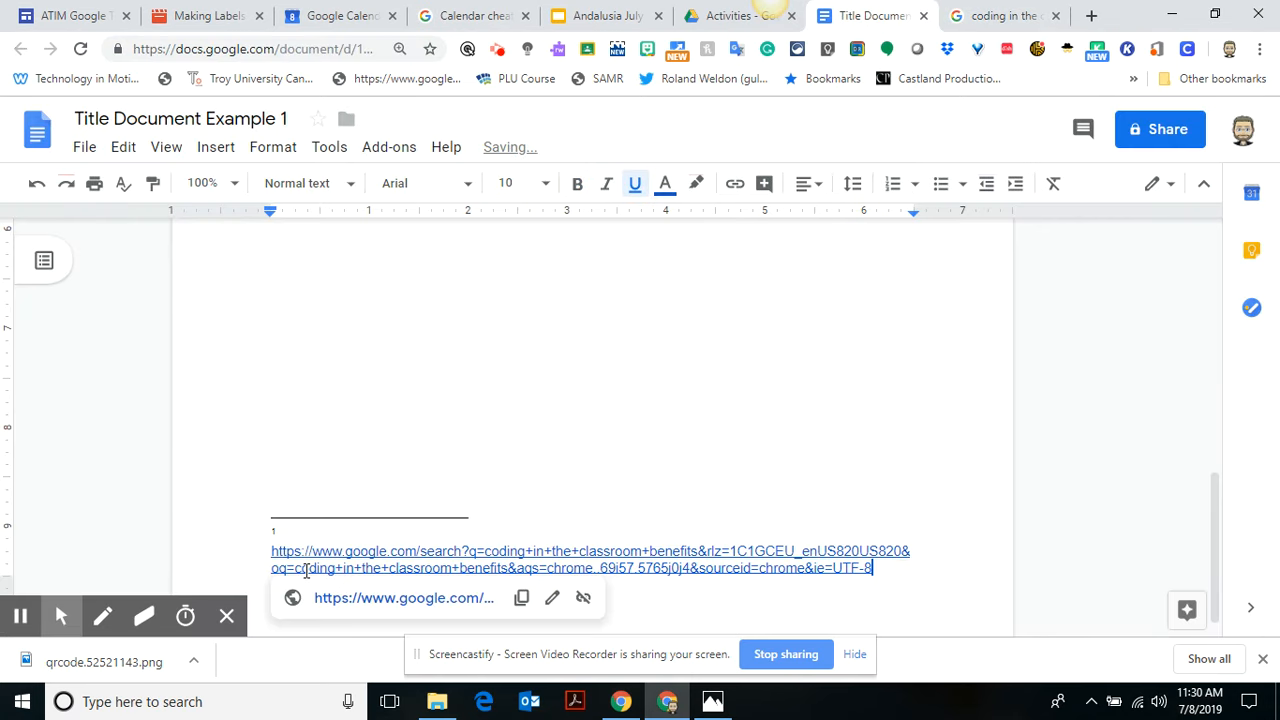
{"action": "key", "text": "Return"}
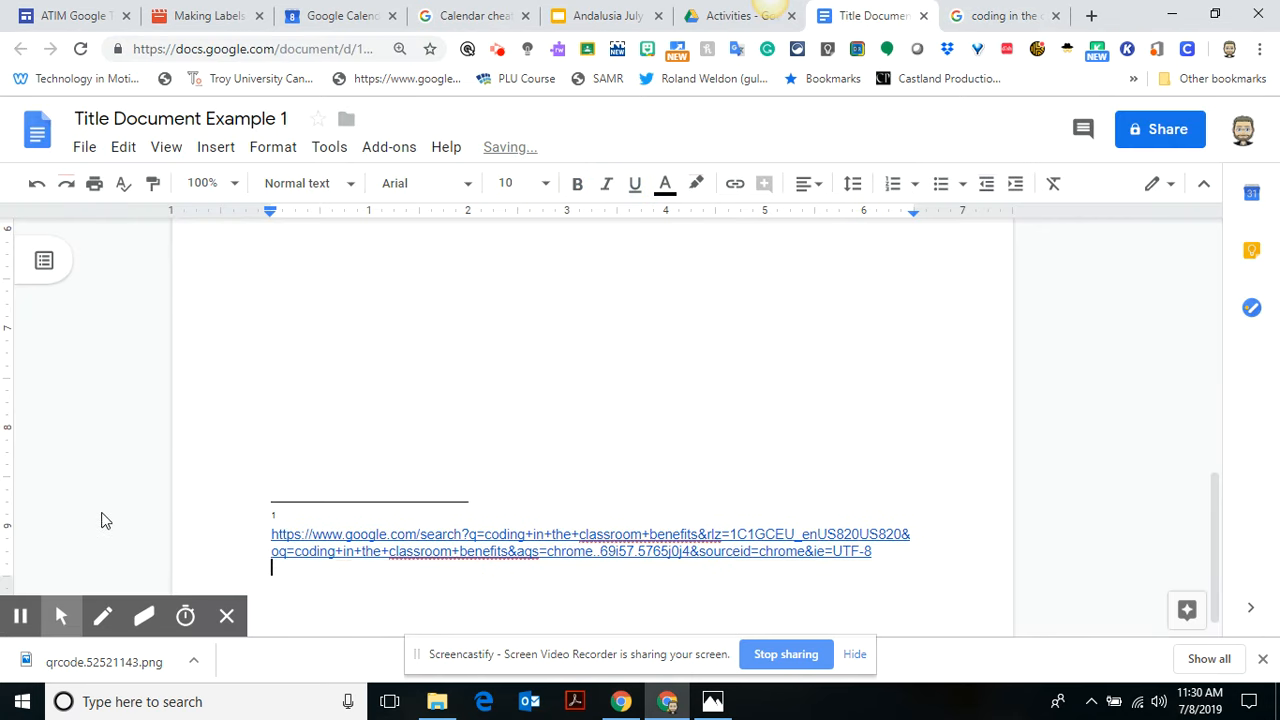
{"action": "left_click", "coordinate": [100, 466]}
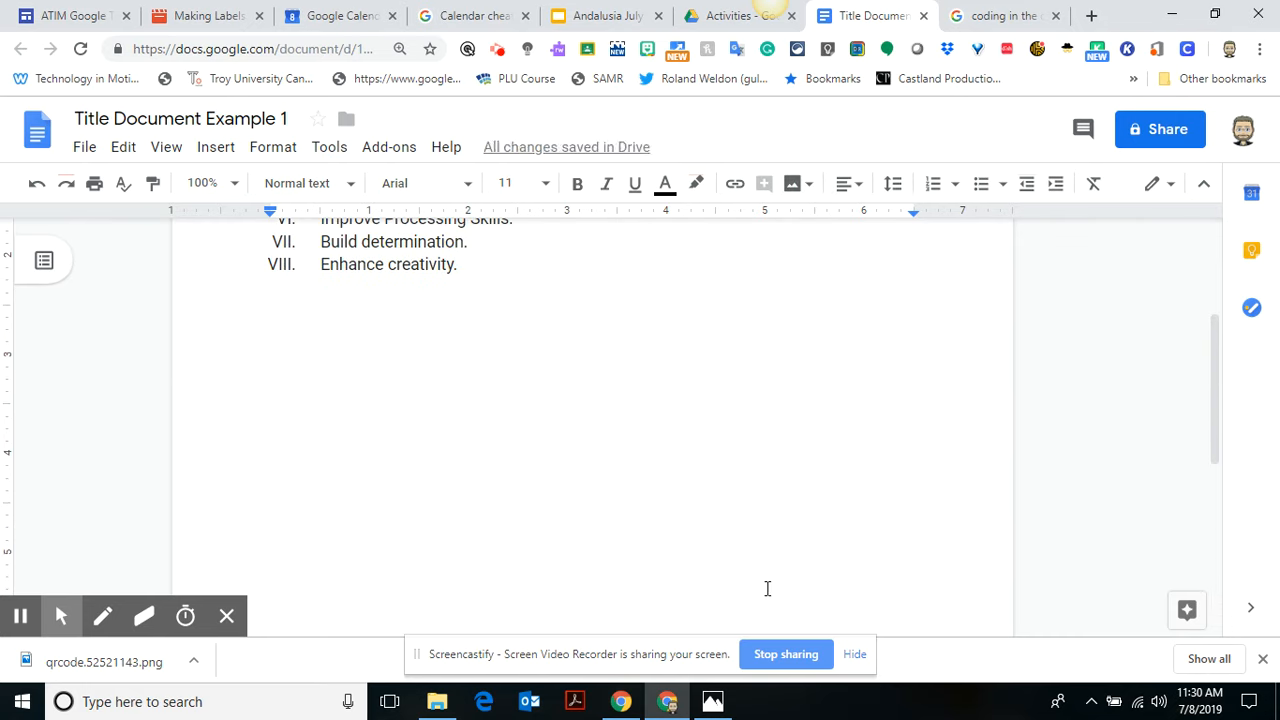
- Create a new document from the MLA Report template in the template gallery
{"action": "left_click_drag", "start_coordinate": [1216, 384], "coordinate": [1210, 265]}
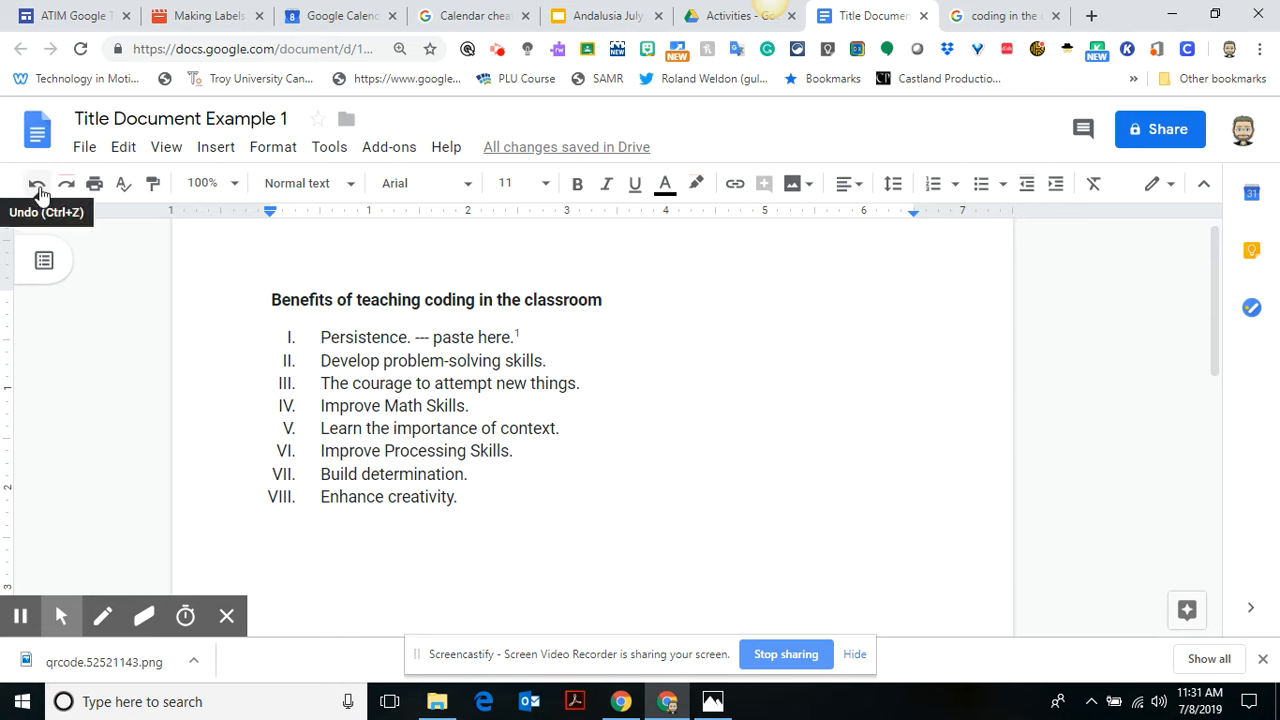
{"action": "left_click", "coordinate": [86, 148]}
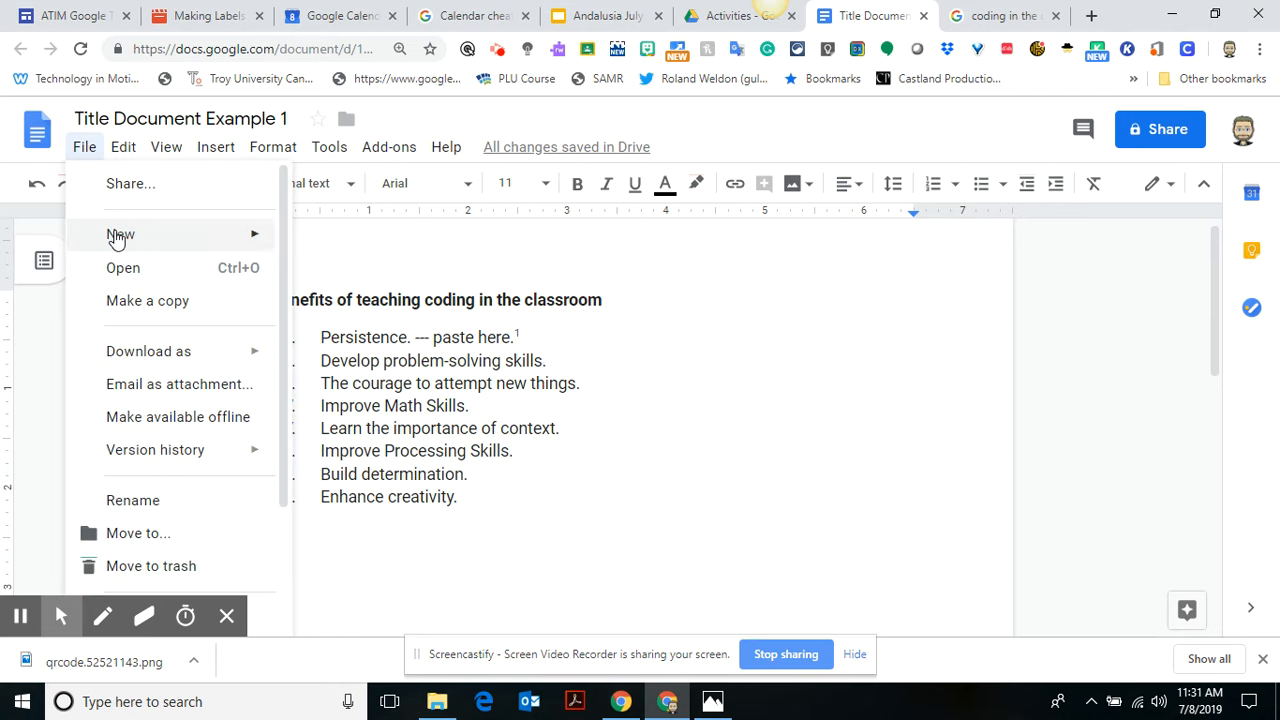
{"action": "mouse_move", "coordinate": [118, 237]}
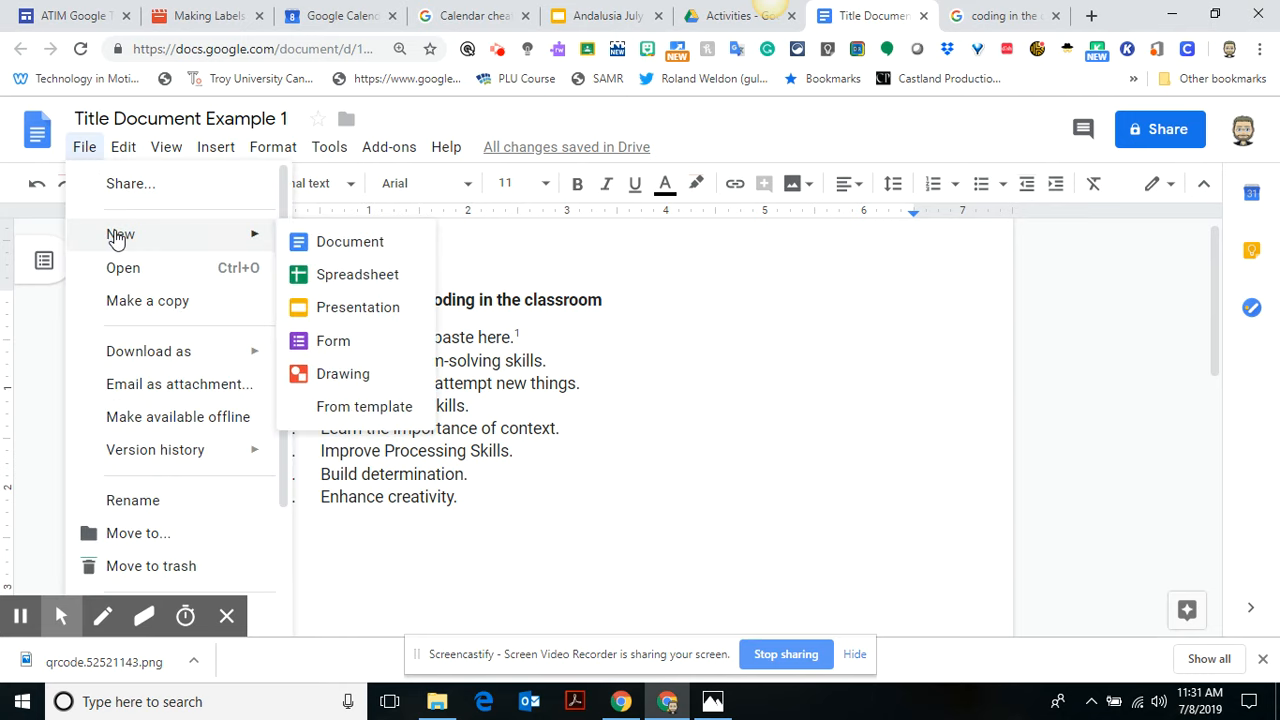
{"action": "left_click", "coordinate": [341, 414]}
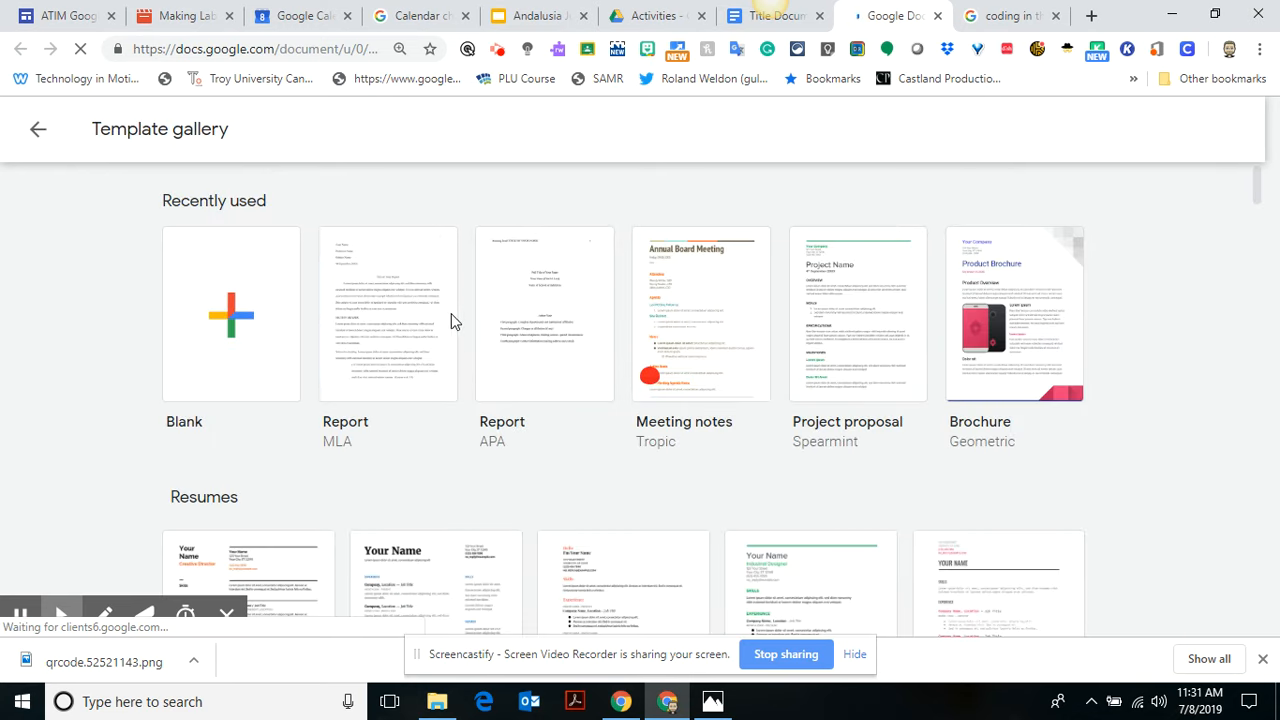
{"action": "left_click", "coordinate": [426, 312]}
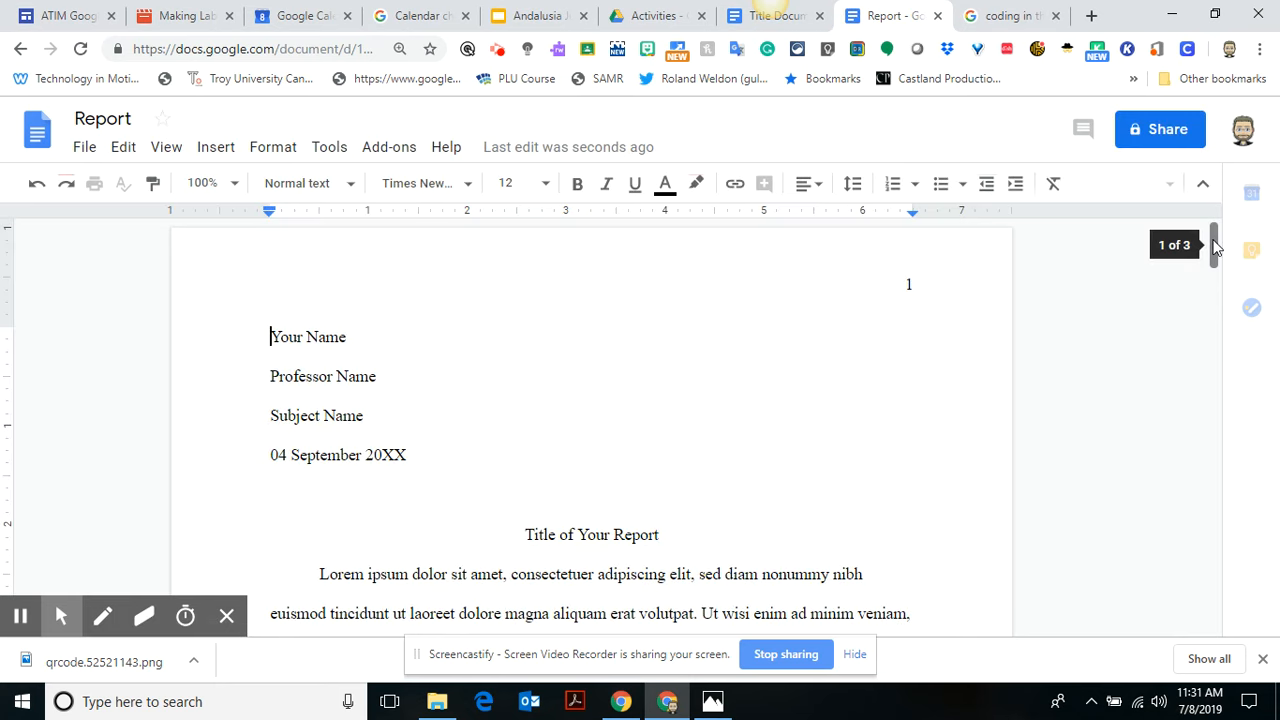
- Close the EasyBib document add-ons pane in the new report
{"action": "left_click_drag", "start_coordinate": [1212, 248], "coordinate": [1213, 265]}
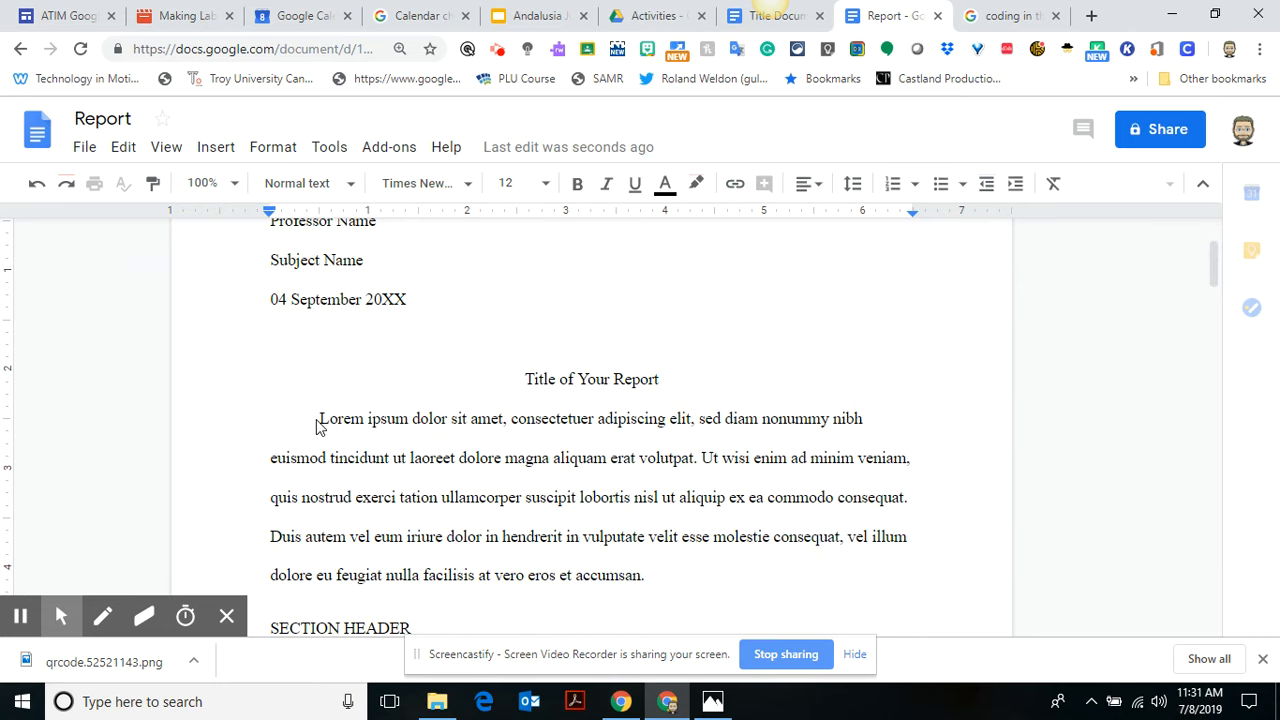
{"action": "left_click_drag", "start_coordinate": [320, 418], "coordinate": [686, 461]}
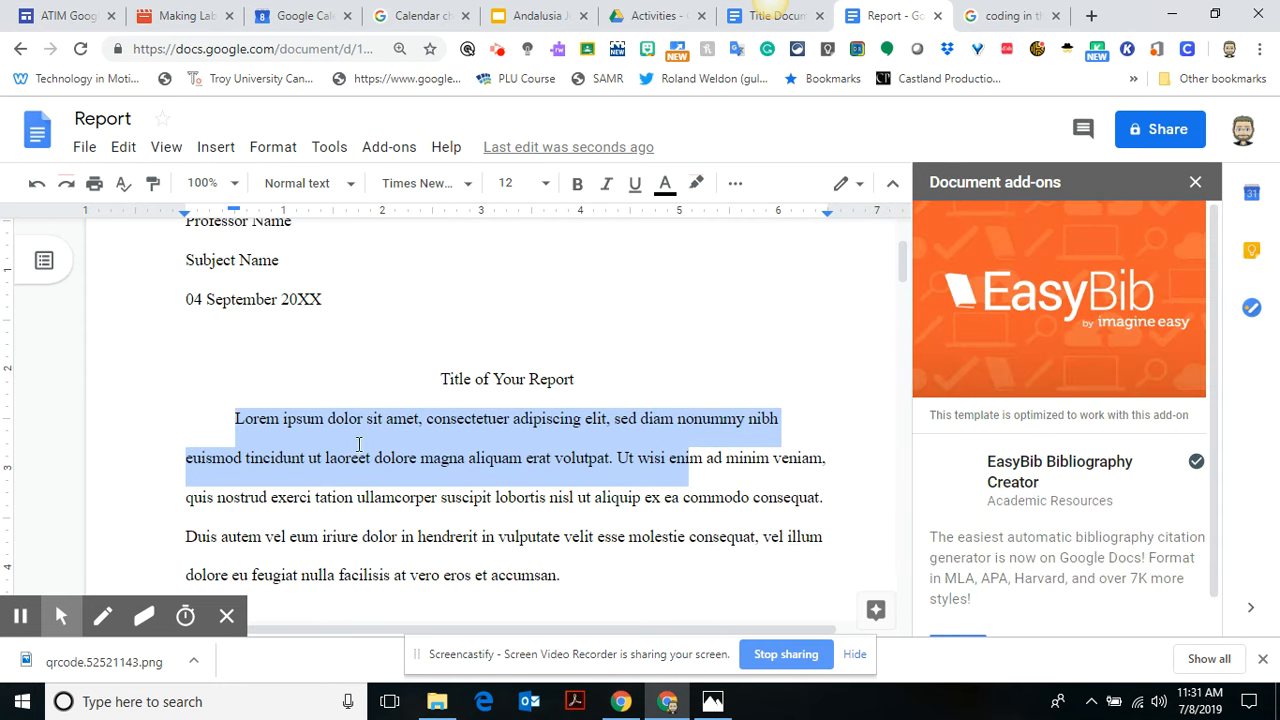
{"action": "left_click", "coordinate": [634, 460]}
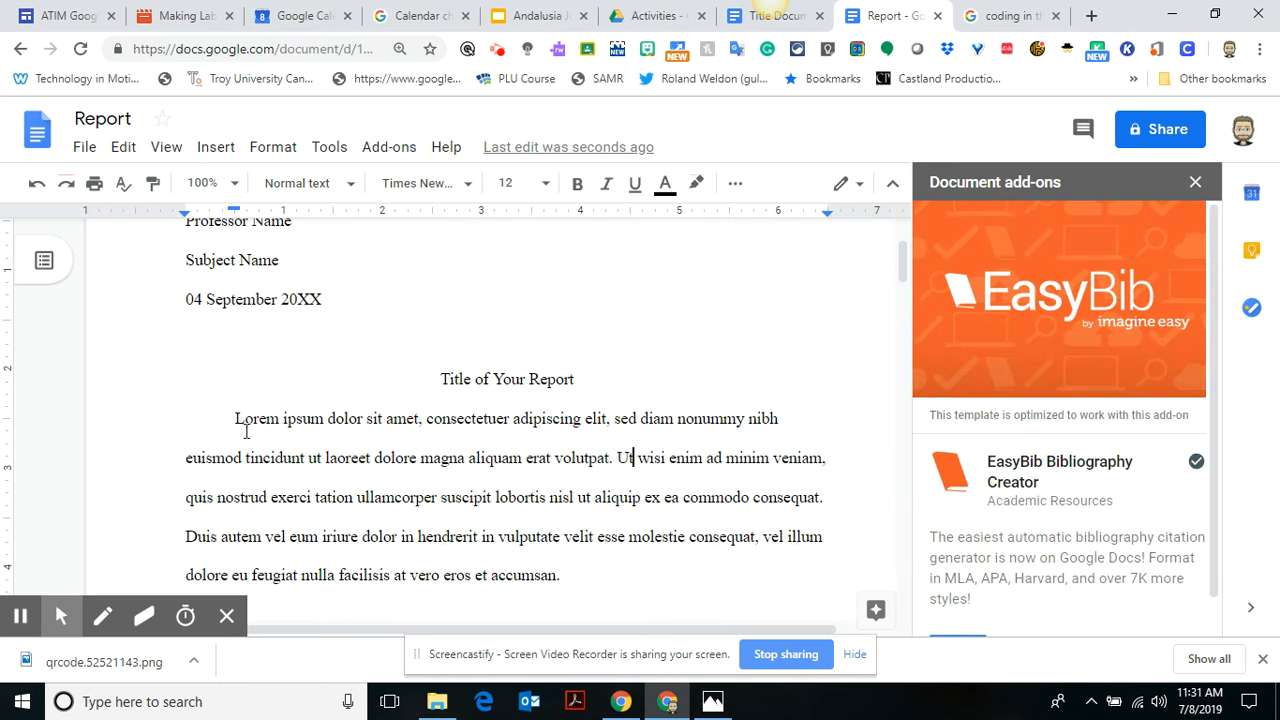
{"action": "left_click", "coordinate": [1195, 182]}
- Add the comment "great start! :)" to the first sentence of the report's opening paragraph
{"action": "left_click_drag", "start_coordinate": [318, 421], "coordinate": [697, 458]}
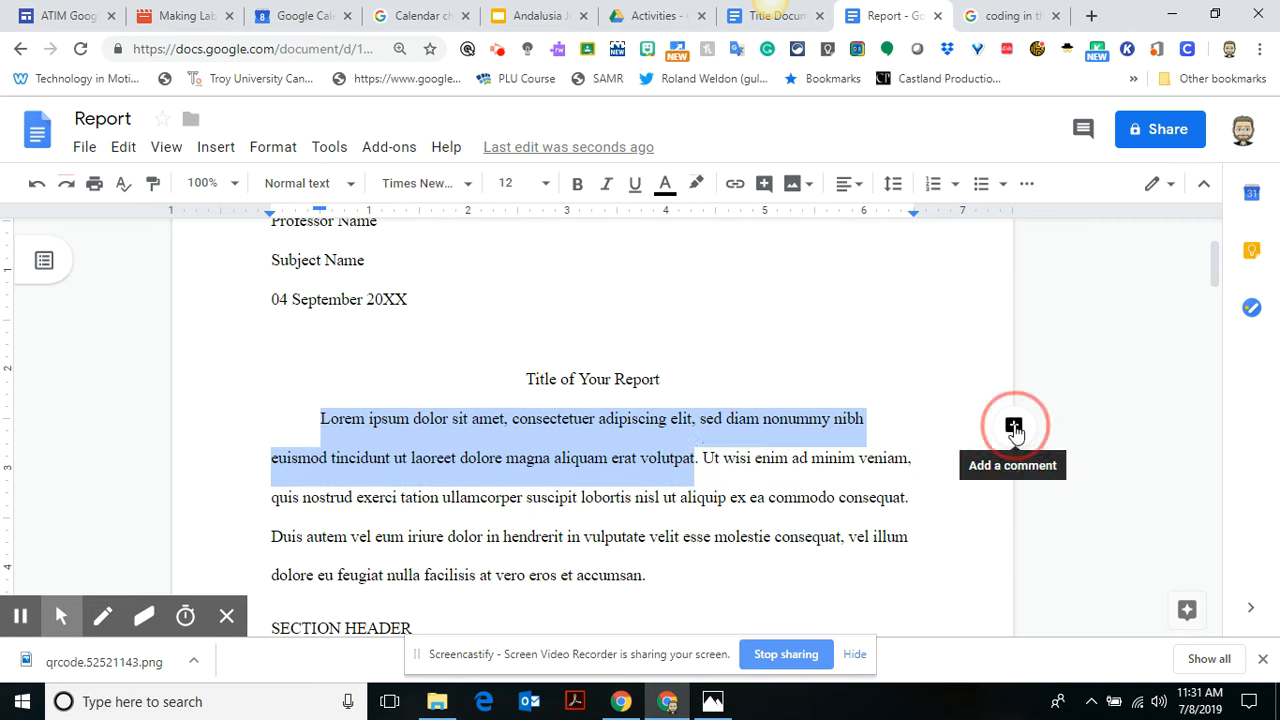
{"action": "left_click", "coordinate": [1014, 428]}
{"action": "type", "text": "g"}
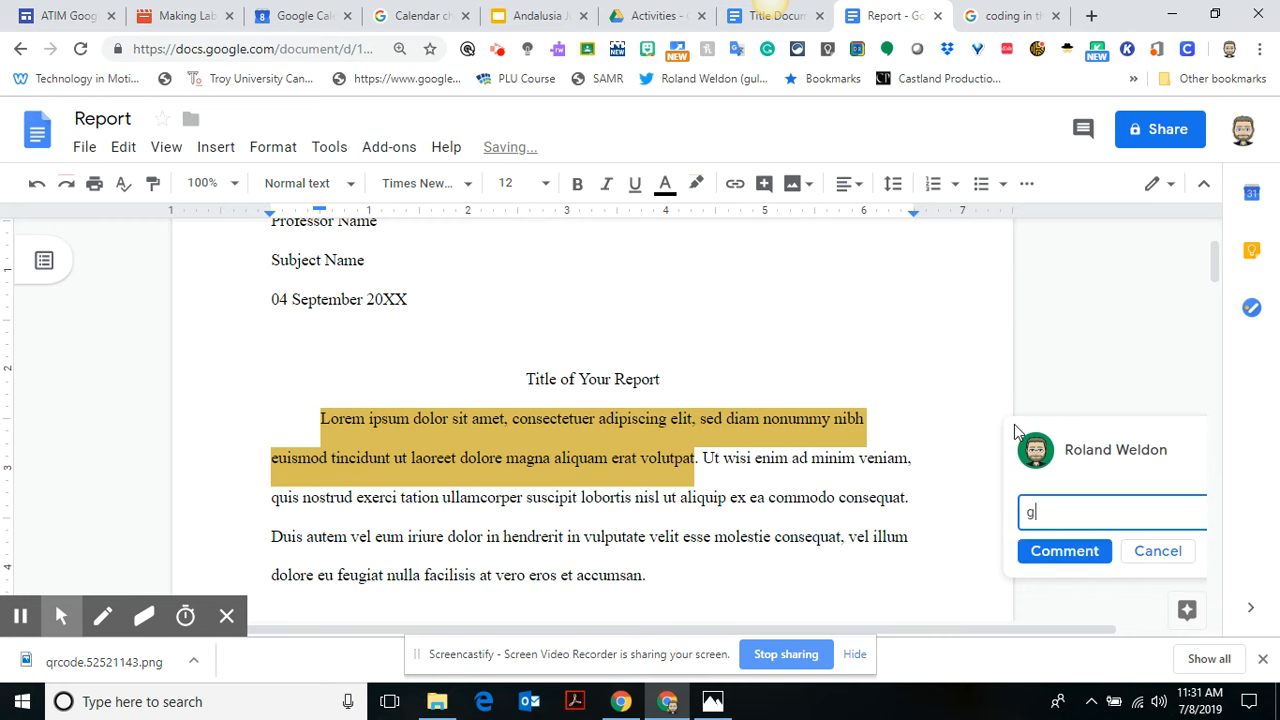
{"action": "type", "text": "reat start"}
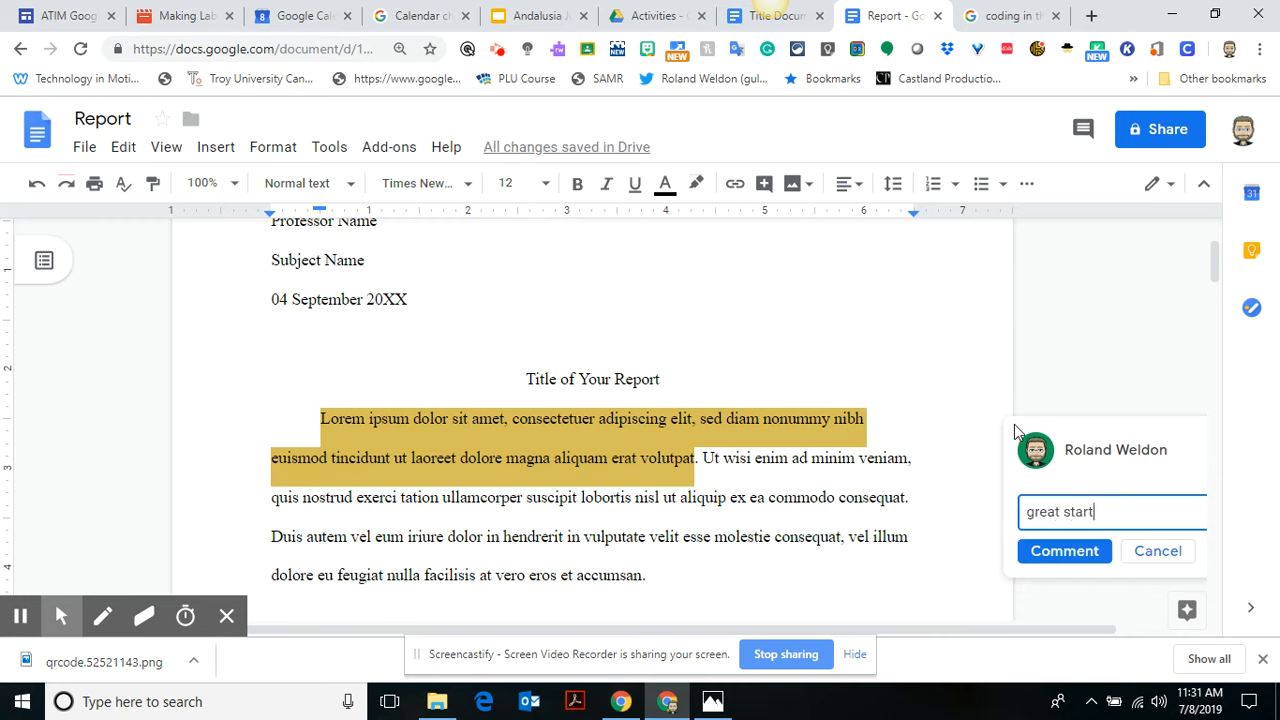
{"action": "type", "text": "! :)"}
{"action": "left_click", "coordinate": [1060, 551]}
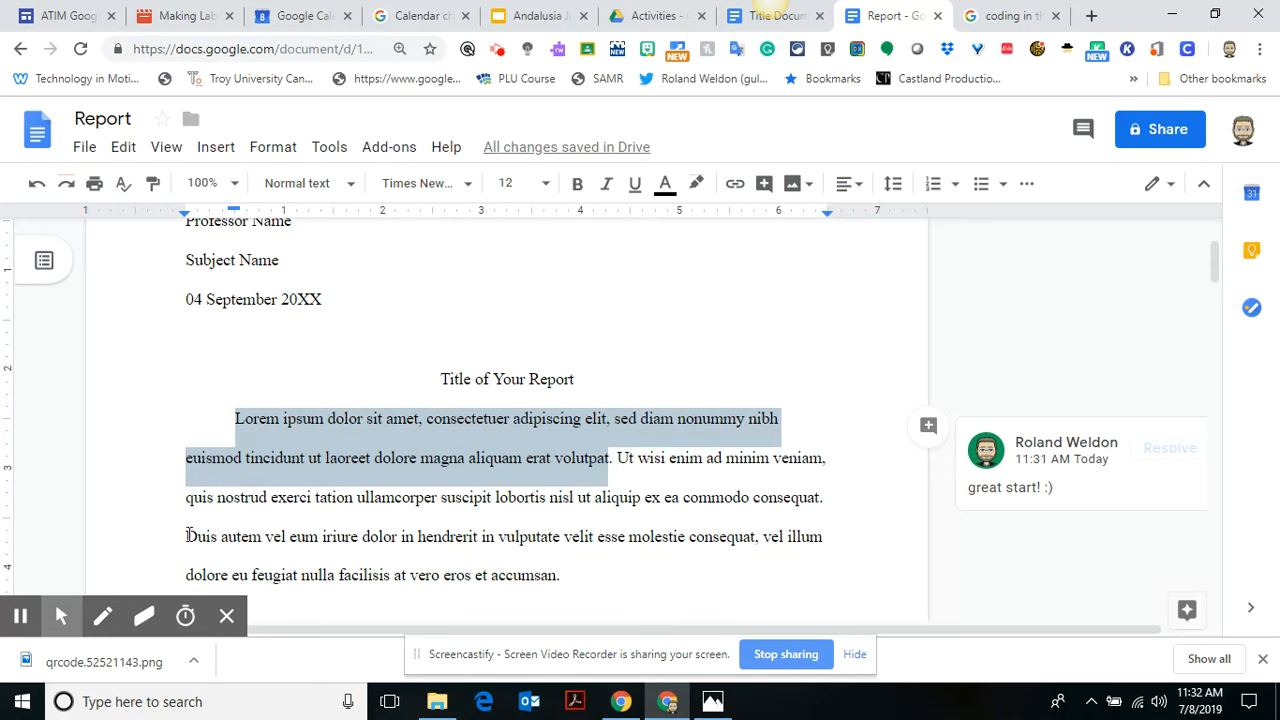
- Start a comment on the opening paragraph's last sentence, mentioning the contact's e-mail and writing "should site work....use owls..."
{"action": "left_click_drag", "start_coordinate": [187, 537], "coordinate": [262, 540]}
{"action": "left_click_drag", "start_coordinate": [340, 541], "coordinate": [581, 589]}
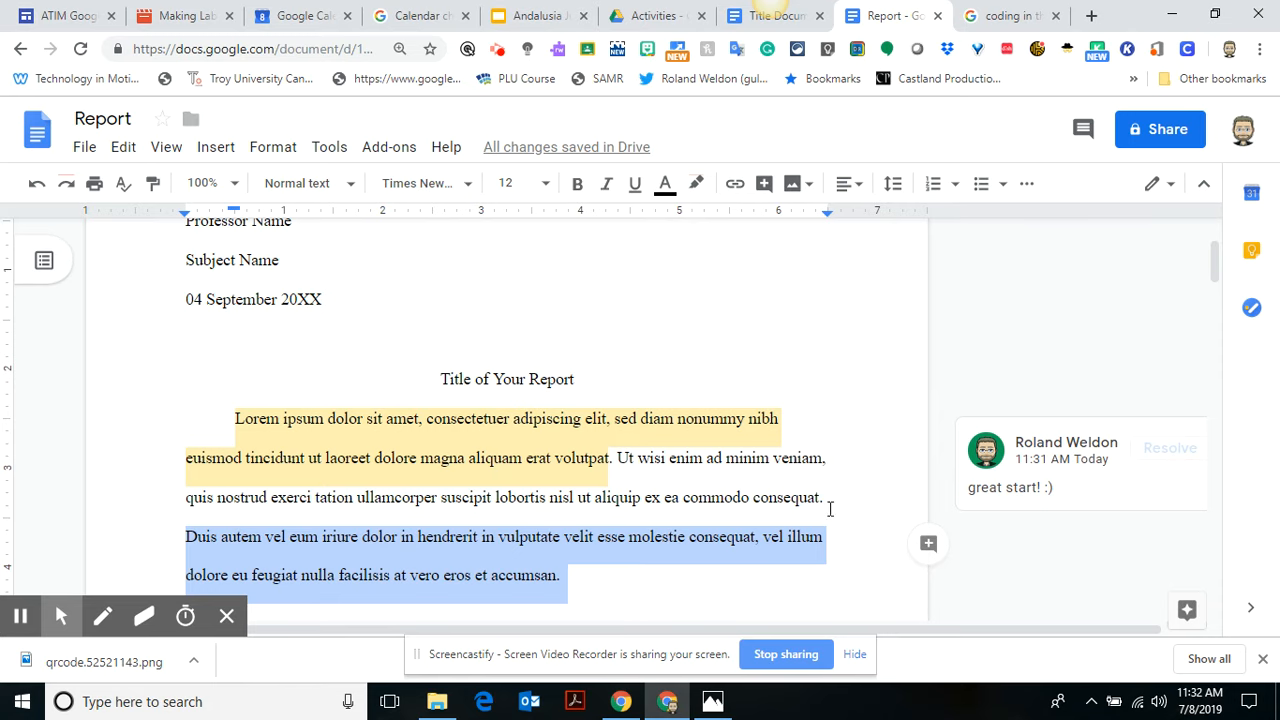
{"action": "left_click", "coordinate": [928, 543]}
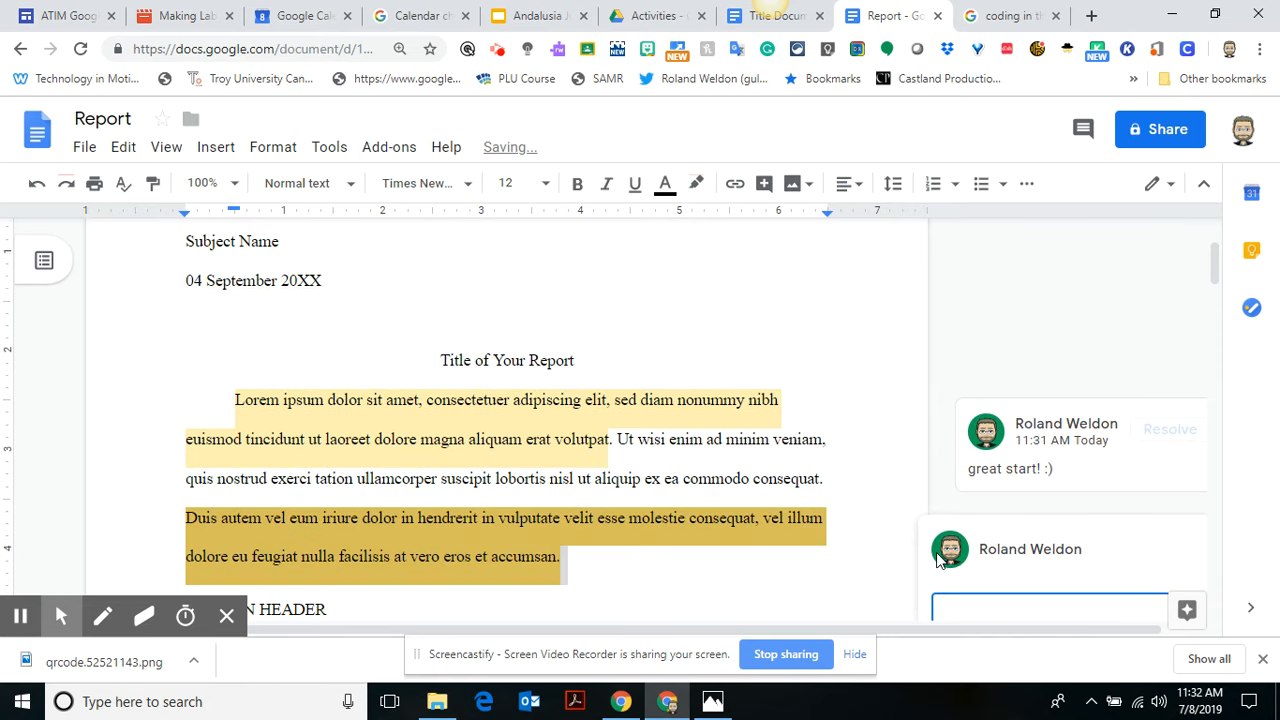
{"action": "type", "text": "+"}
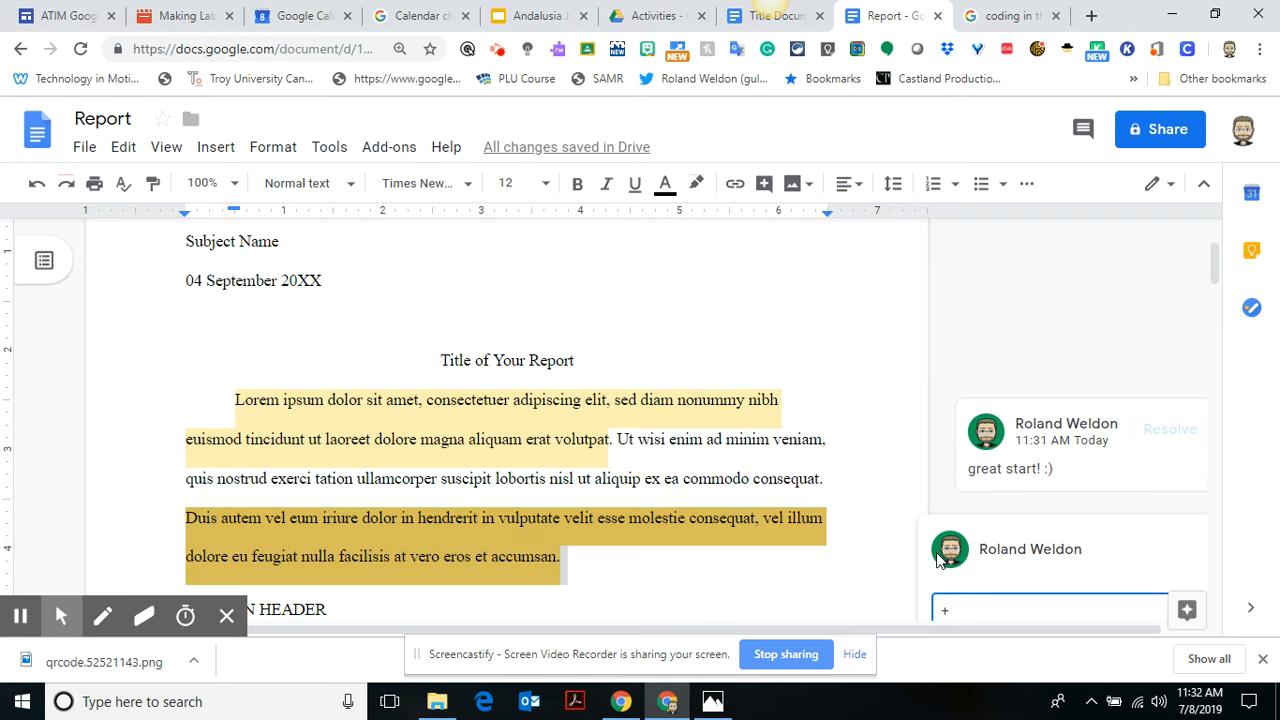
{"action": "left_click_drag", "start_coordinate": [1215, 278], "coordinate": [1217, 310]}
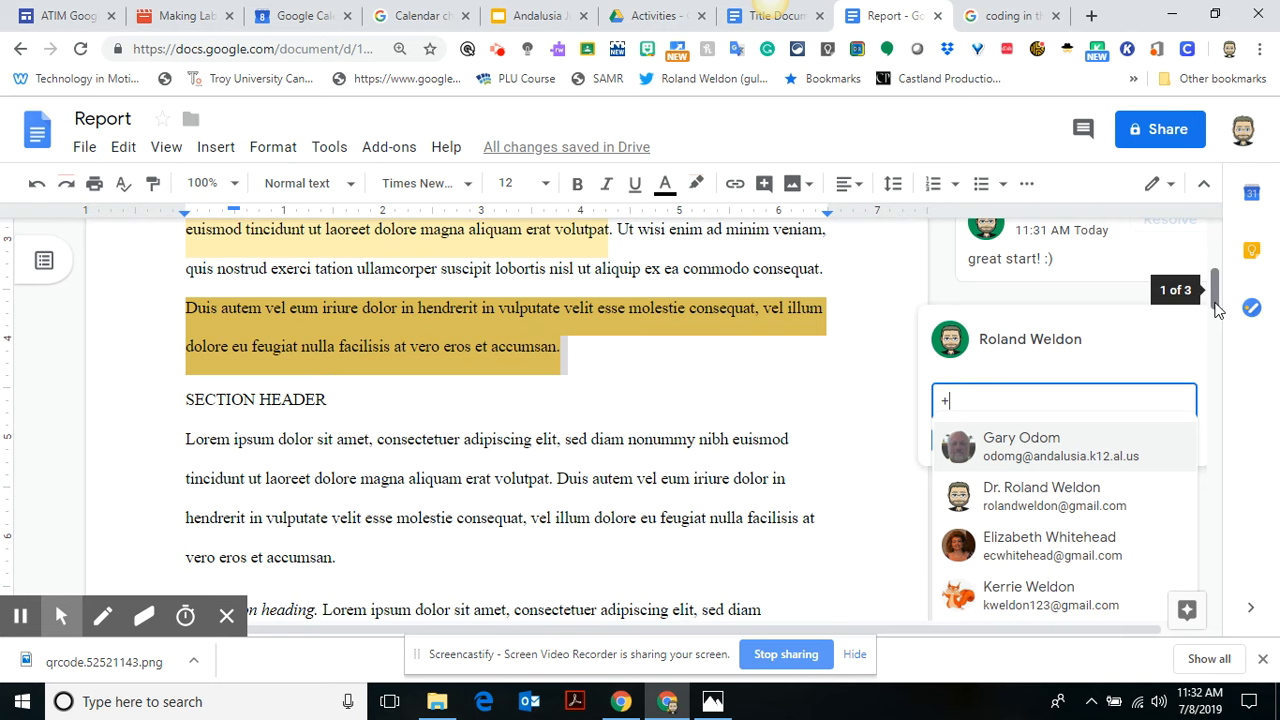
{"action": "type", "text": "rolan"}
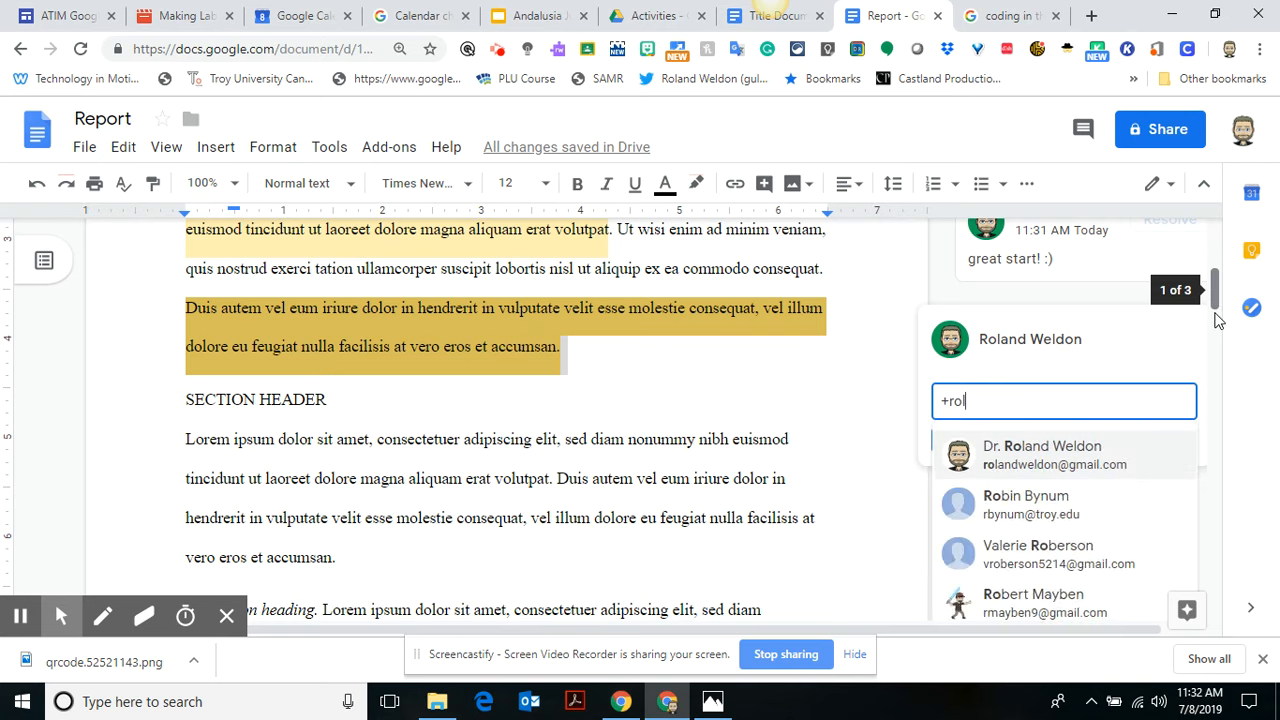
{"action": "left_click", "coordinate": [1052, 452]}
{"action": "key", "text": "Return"}
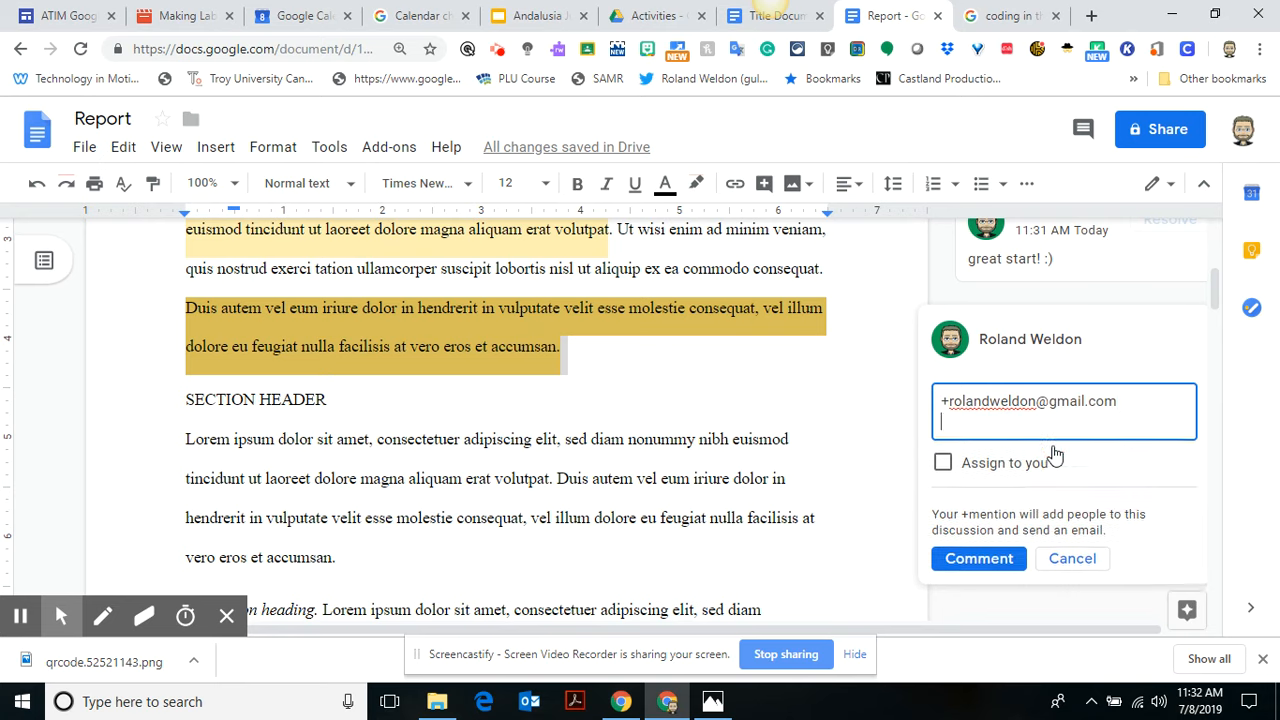
{"action": "type", "text": "should site work...."}
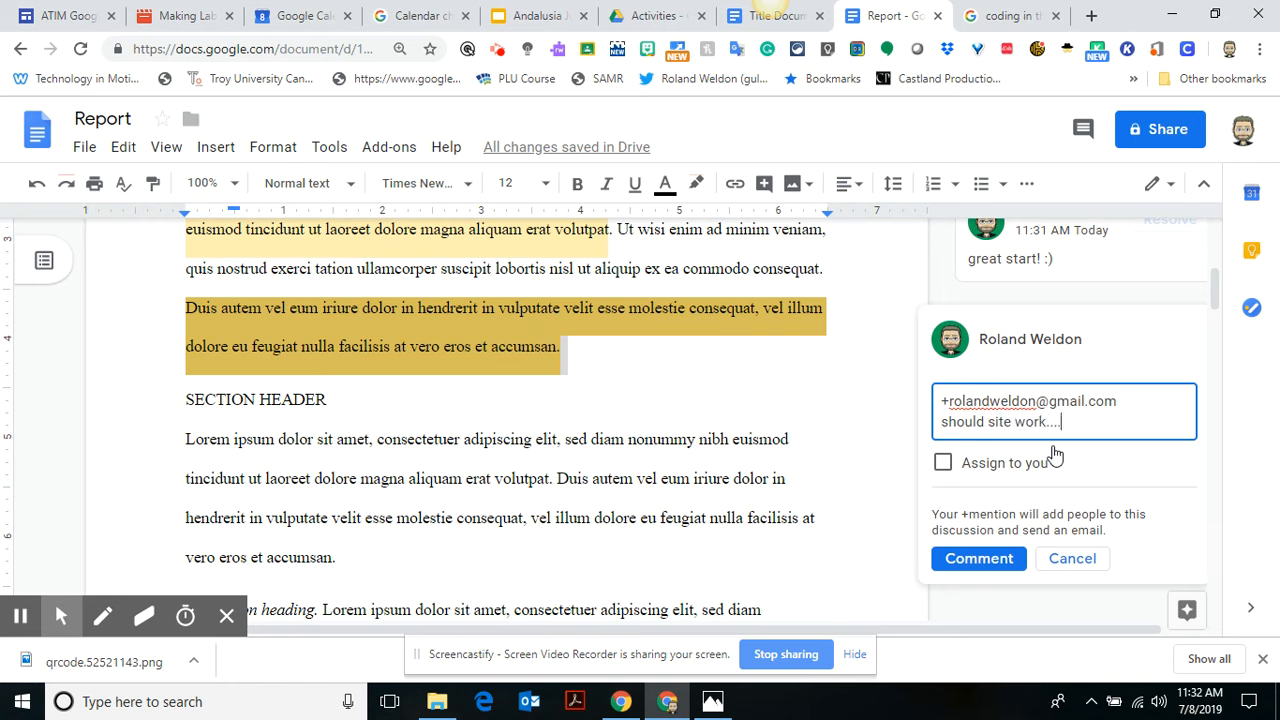
{"action": "type", "text": "use owls..."}
- Search the web for "purdue owls" and open the Purdue OWL // Purdue Writing Lab result
{"action": "left_click", "coordinate": [1005, 15]}
{"action": "type", "text": "purd"}
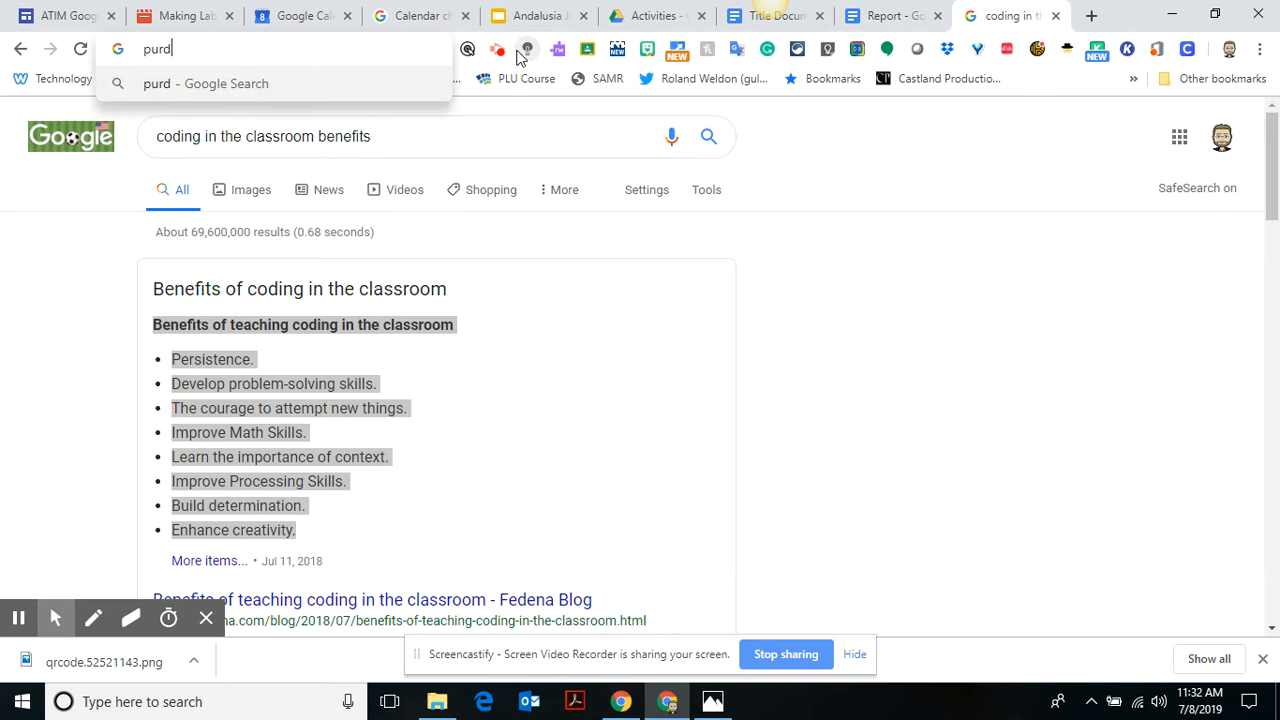
{"action": "type", "text": "ue owls"}
{"action": "key", "text": "Return"}
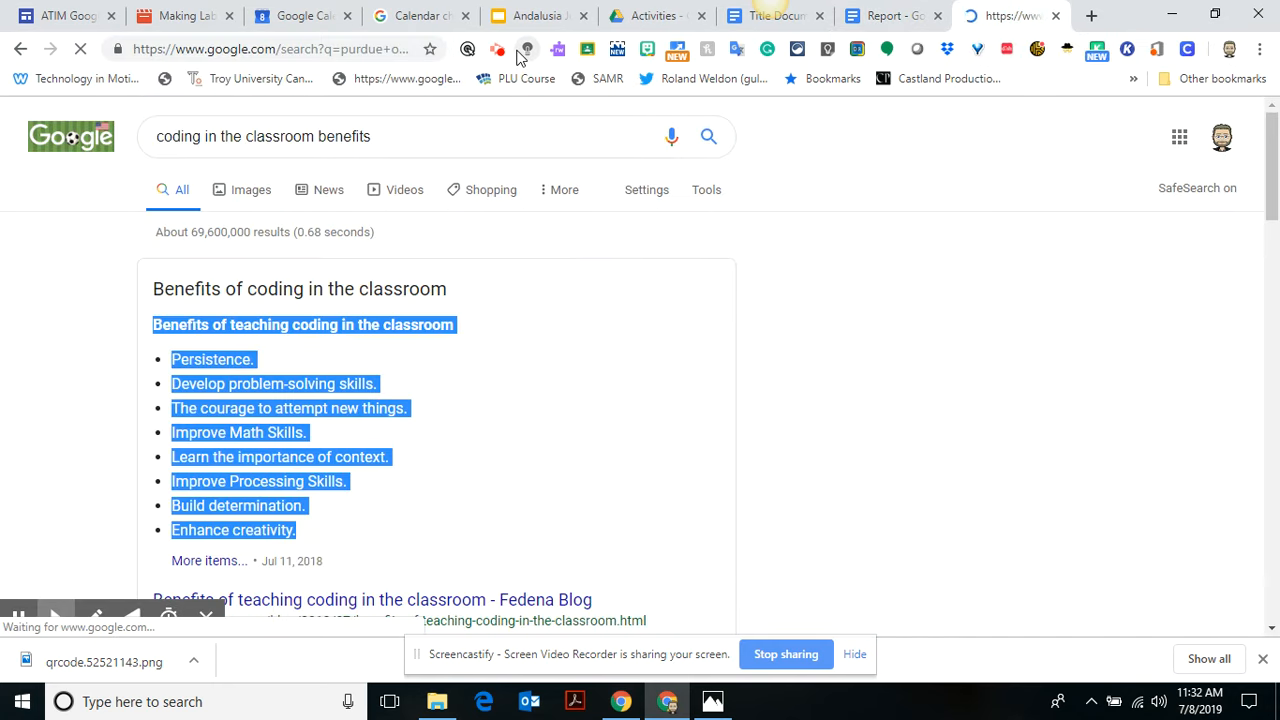
{"action": "left_click", "coordinate": [263, 267]}
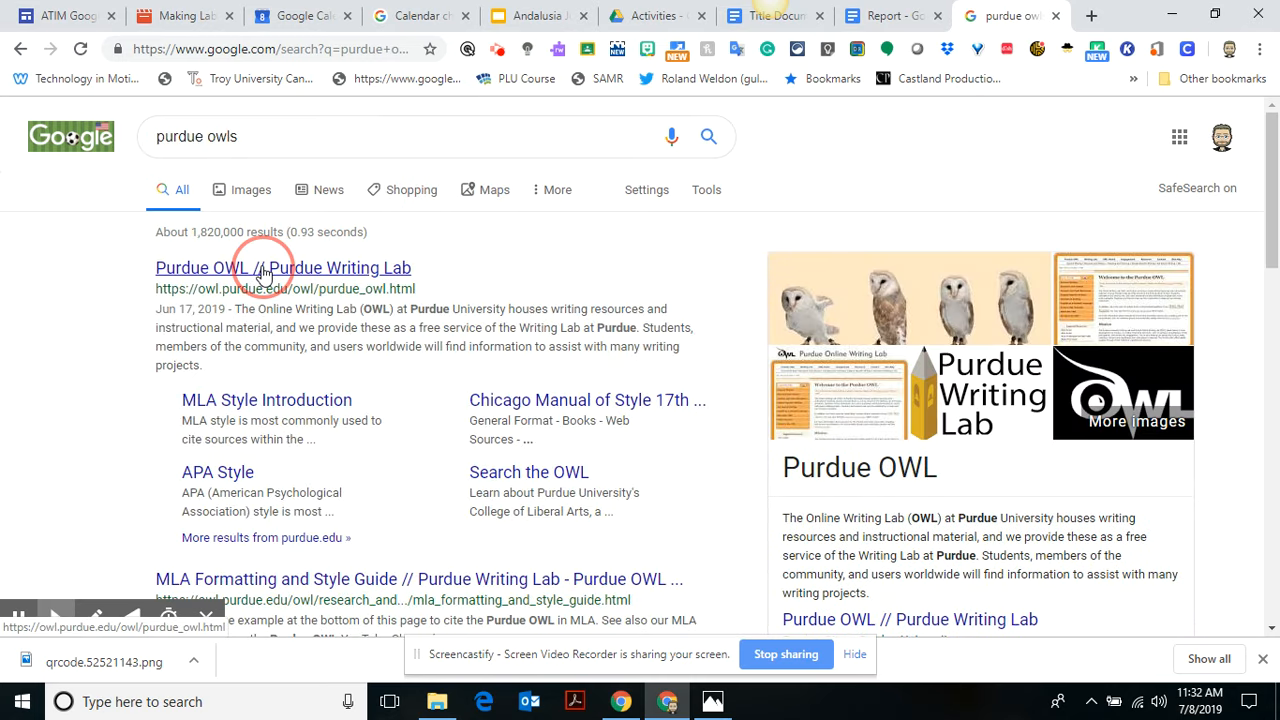
{"action": "left_click", "coordinate": [285, 50]}
{"action": "key", "text": "ctrl+c"}
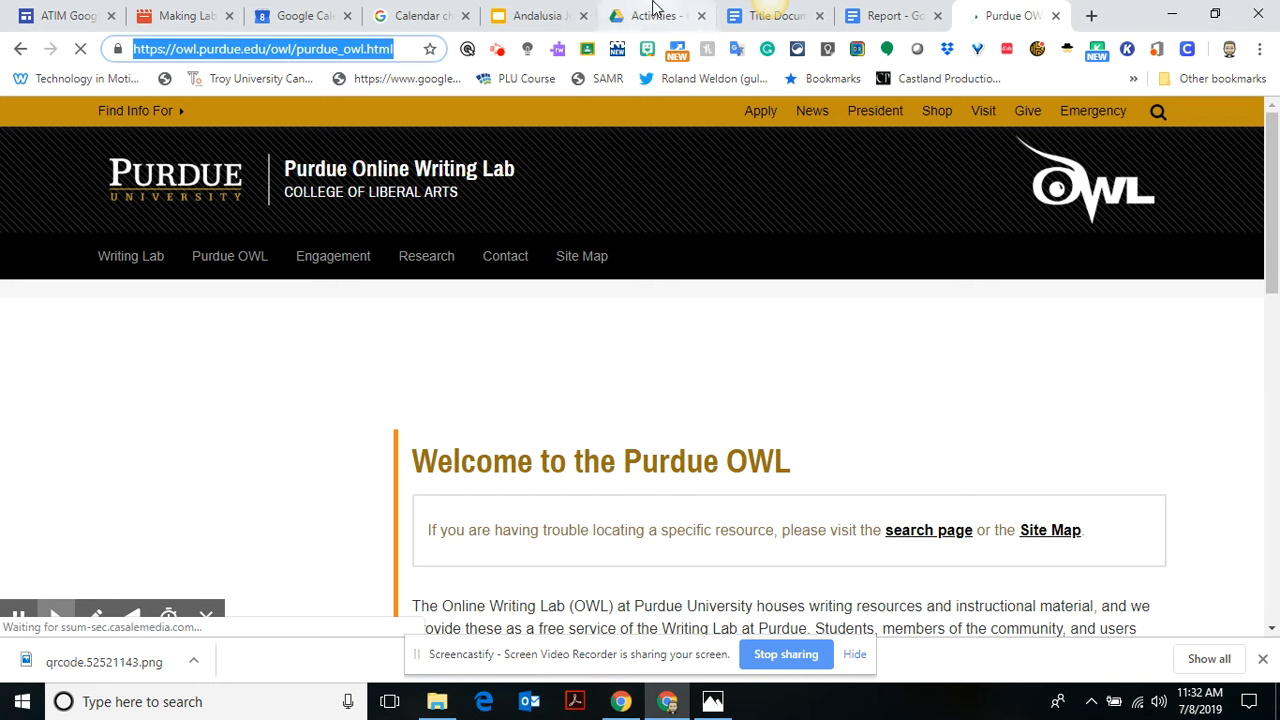
{"action": "left_click", "coordinate": [880, 18]}
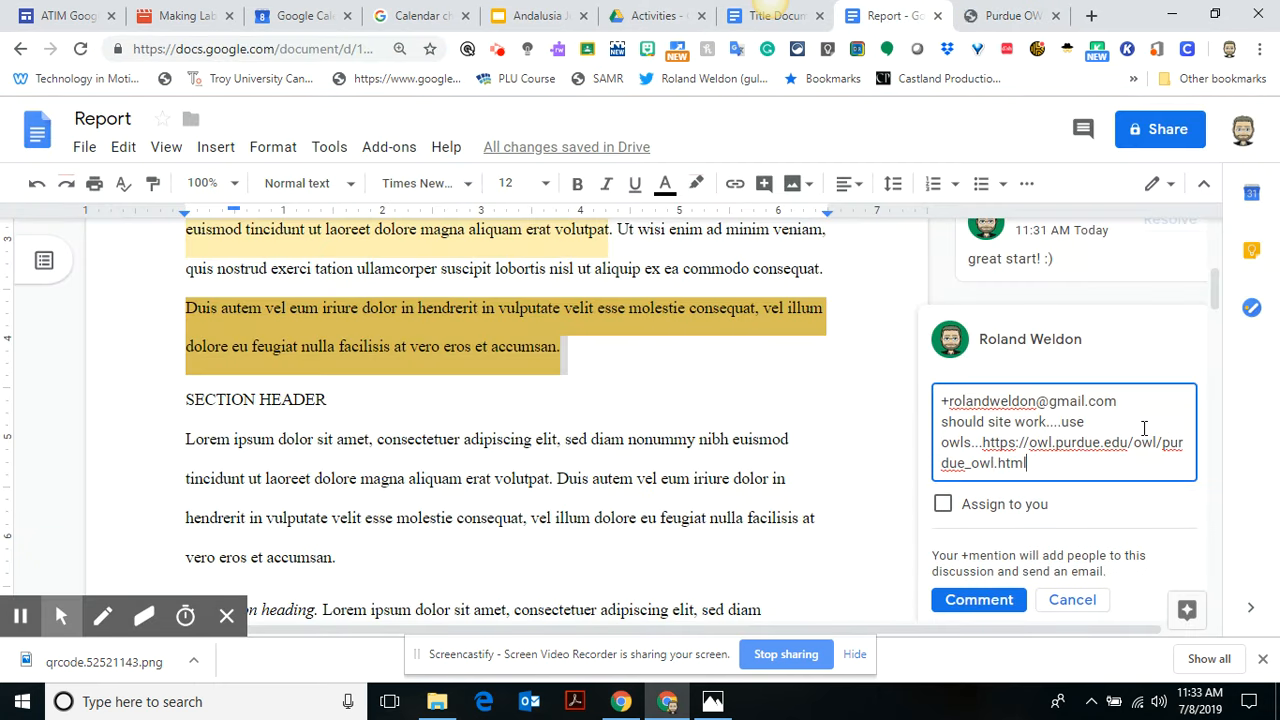
{"action": "key", "text": "ctrl+v"}
{"action": "key", "text": "Return"}
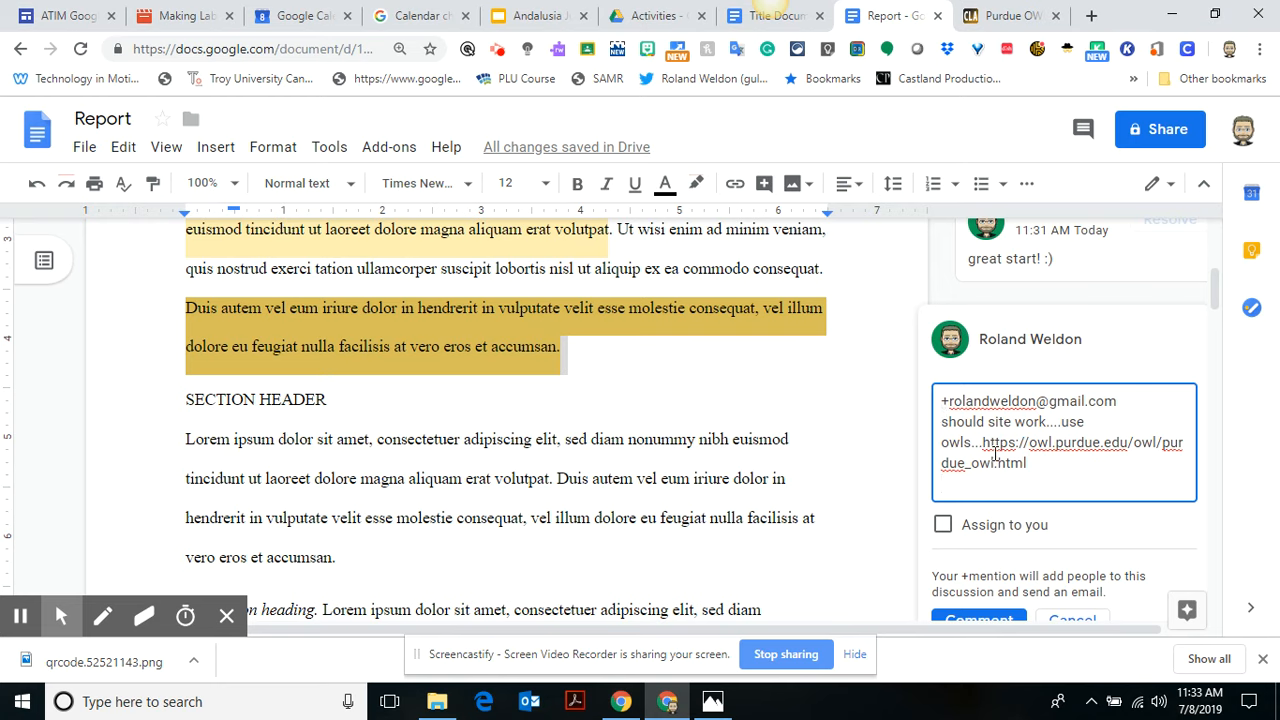
- Assign the comment containing the Purdue OWL link to yourself and submit it
{"action": "left_click", "coordinate": [943, 526]}
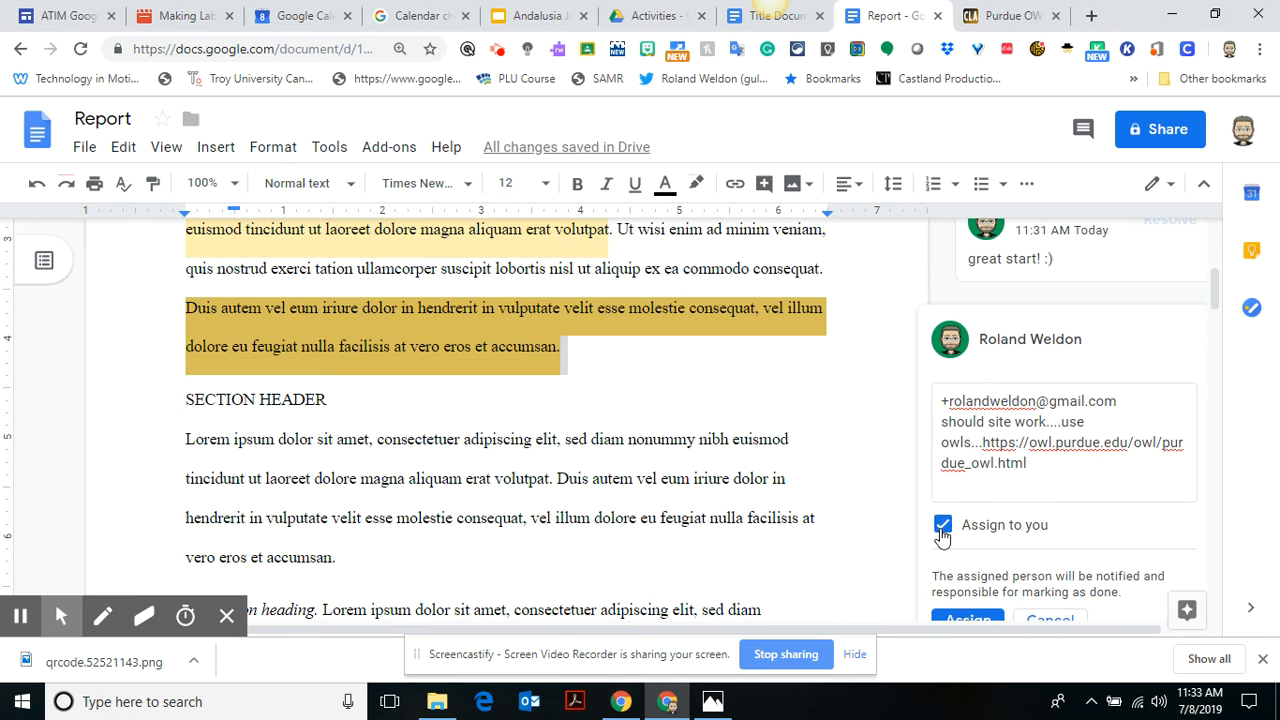
{"action": "left_click", "coordinate": [956, 618]}
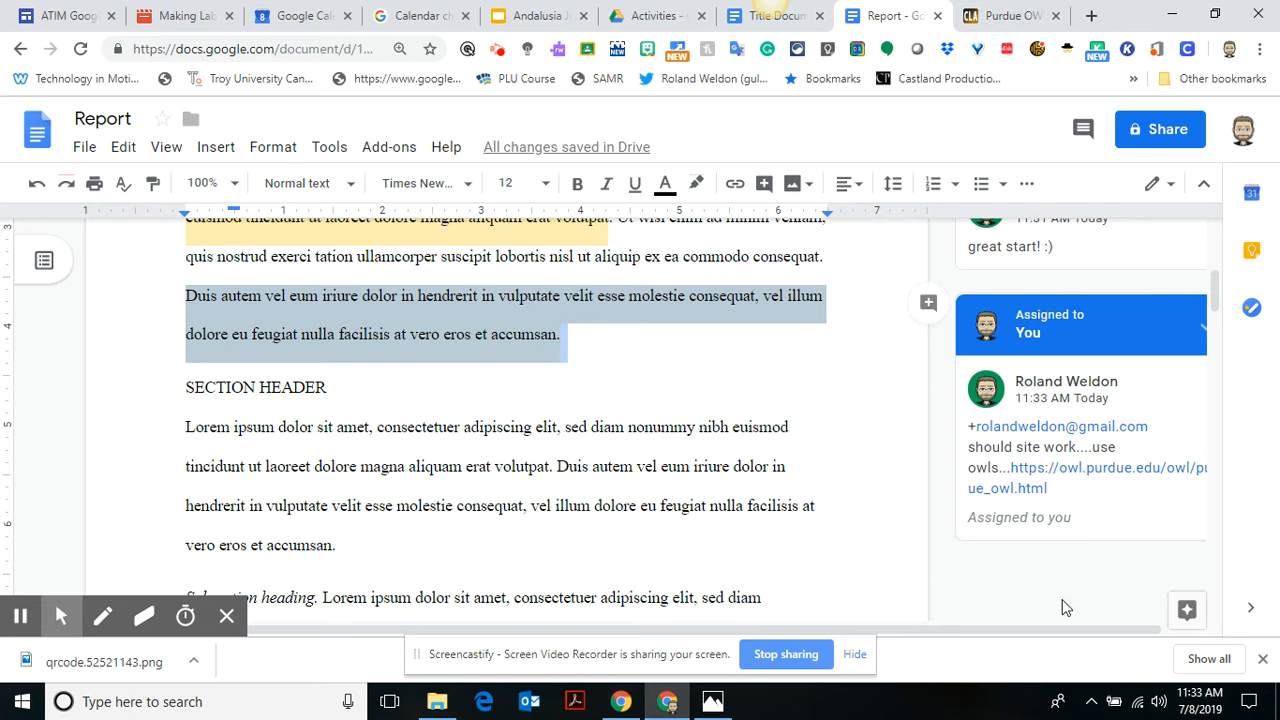
{"action": "left_click", "coordinate": [1055, 626]}
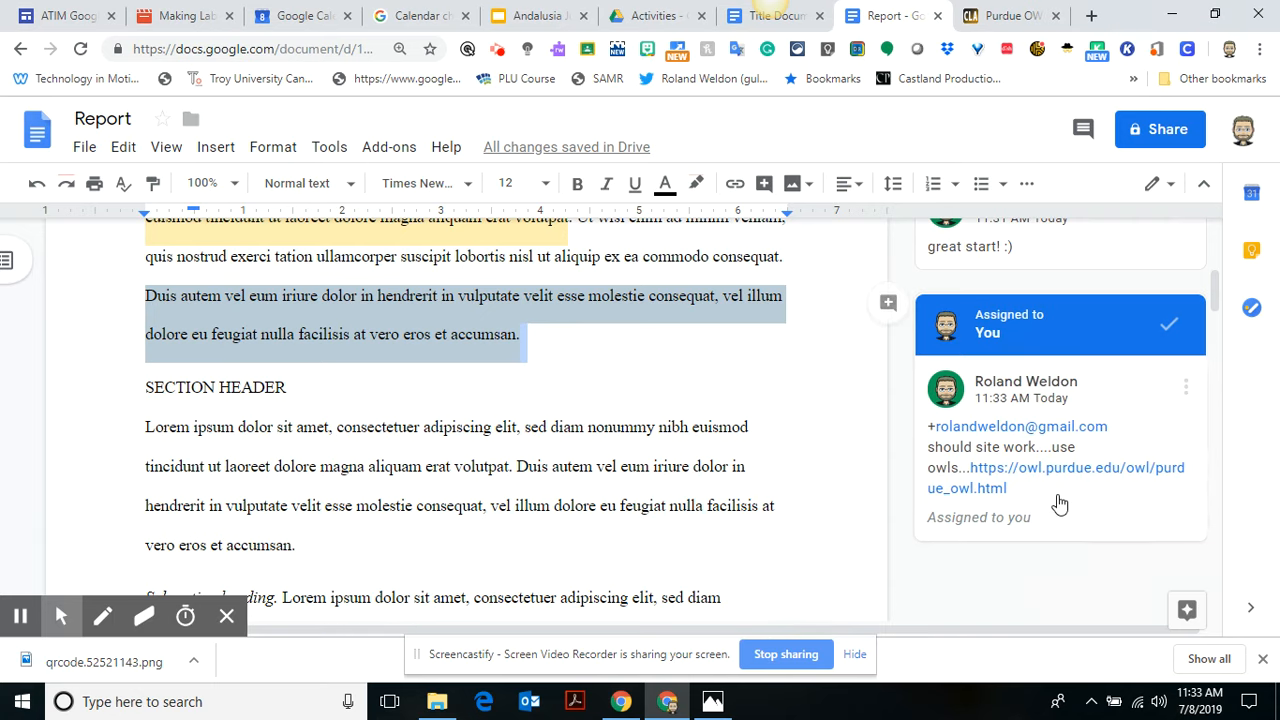
- Start a comment on the "Duis autem vel eum" sentence under SECTION HEADER and mention another contact's e-mail
{"action": "left_click_drag", "start_coordinate": [1216, 305], "coordinate": [1216, 308]}
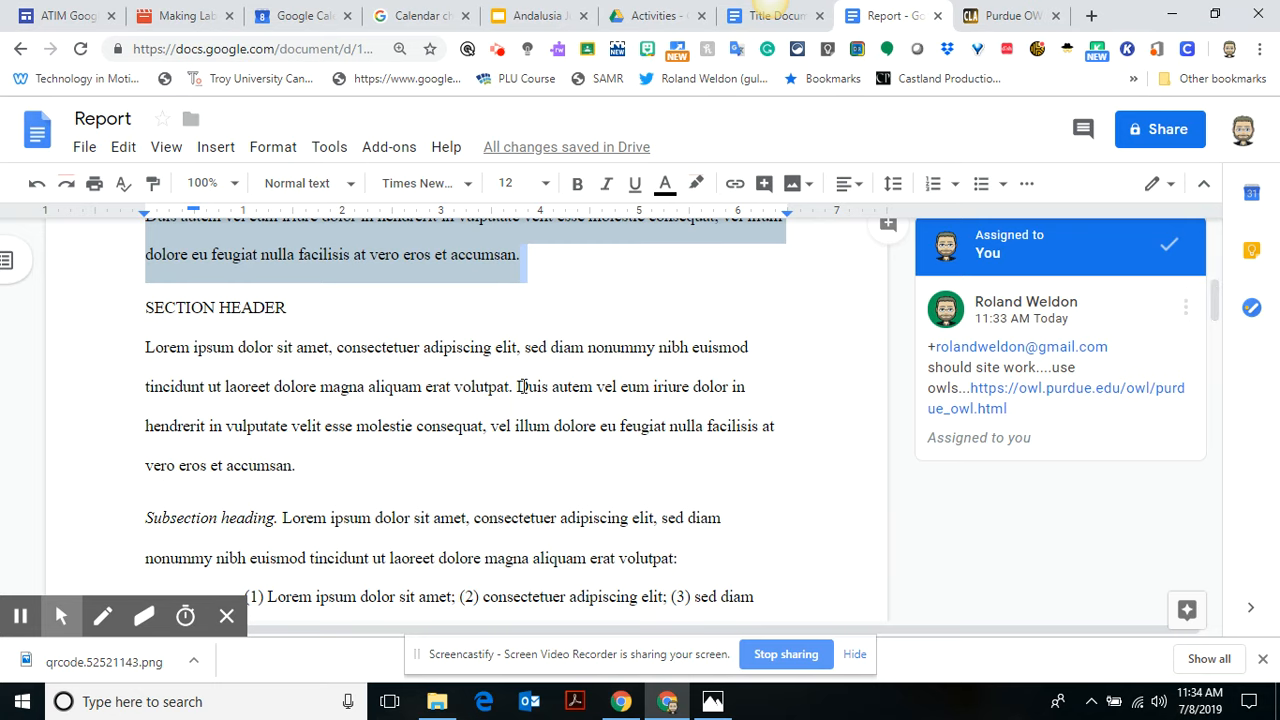
{"action": "left_click_drag", "start_coordinate": [520, 387], "coordinate": [764, 430]}
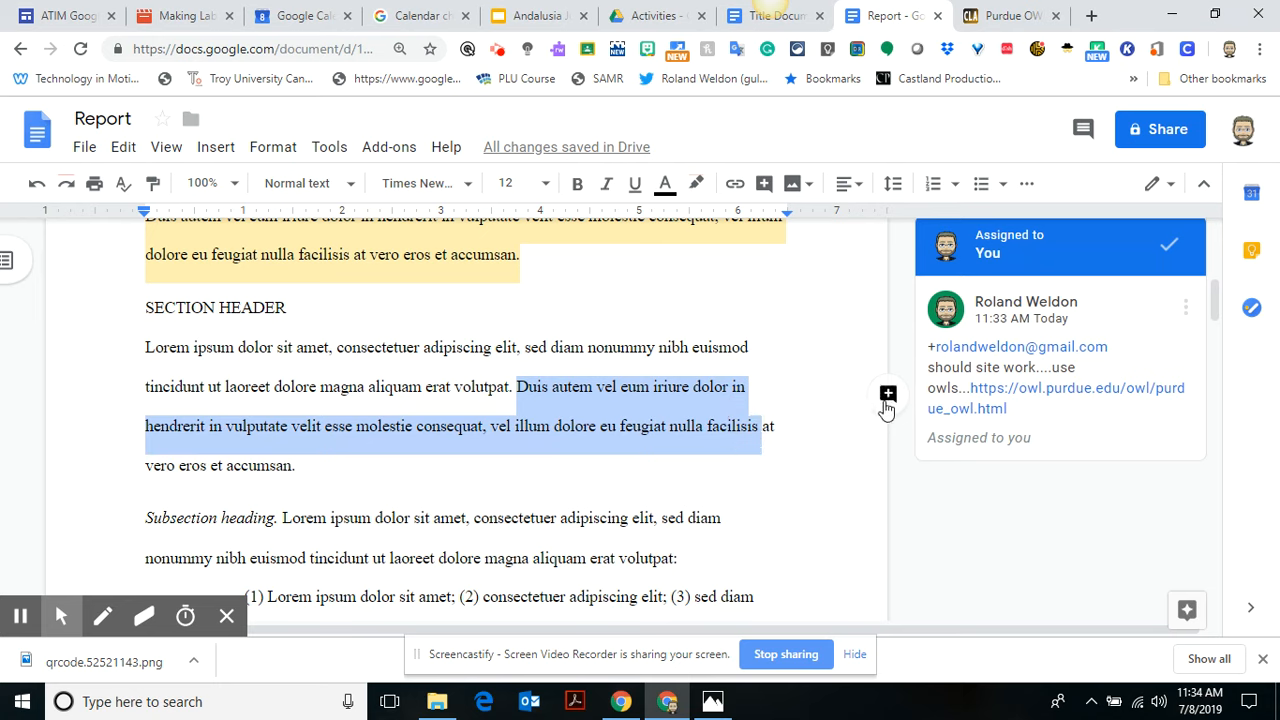
{"action": "left_click", "coordinate": [888, 395]}
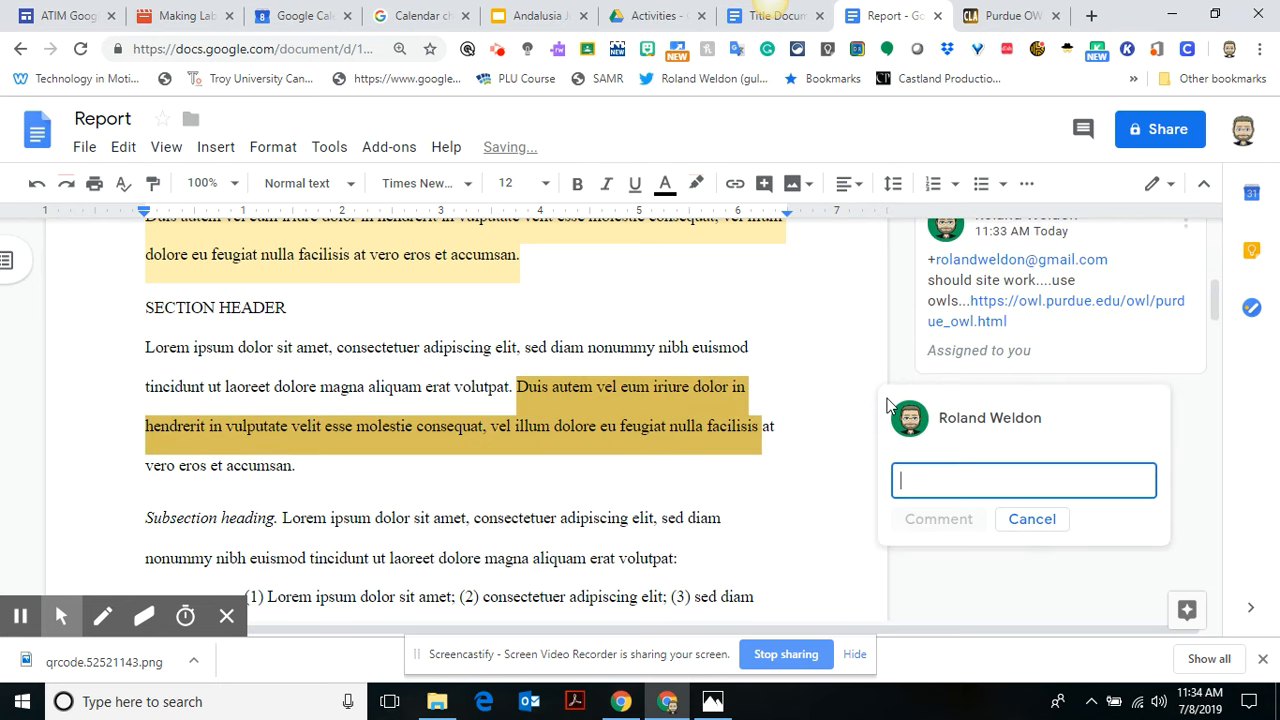
{"action": "type", "text": "+"}
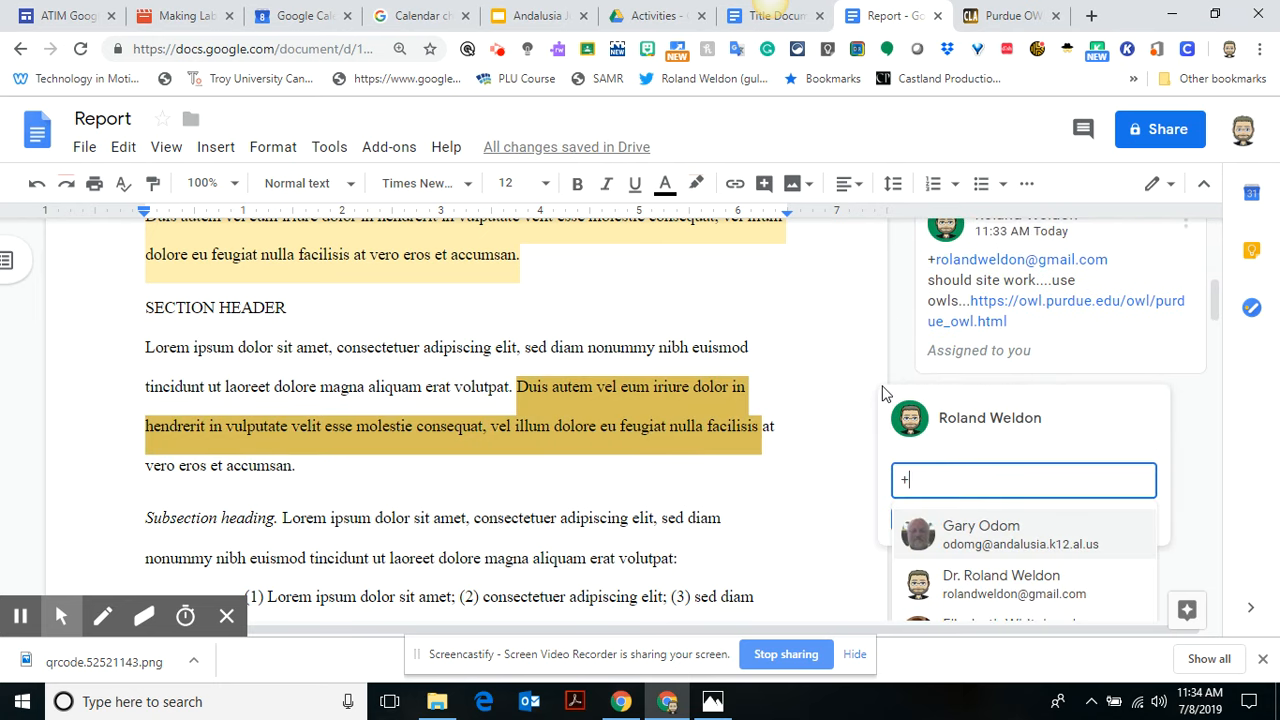
{"action": "type", "text": "barry"}
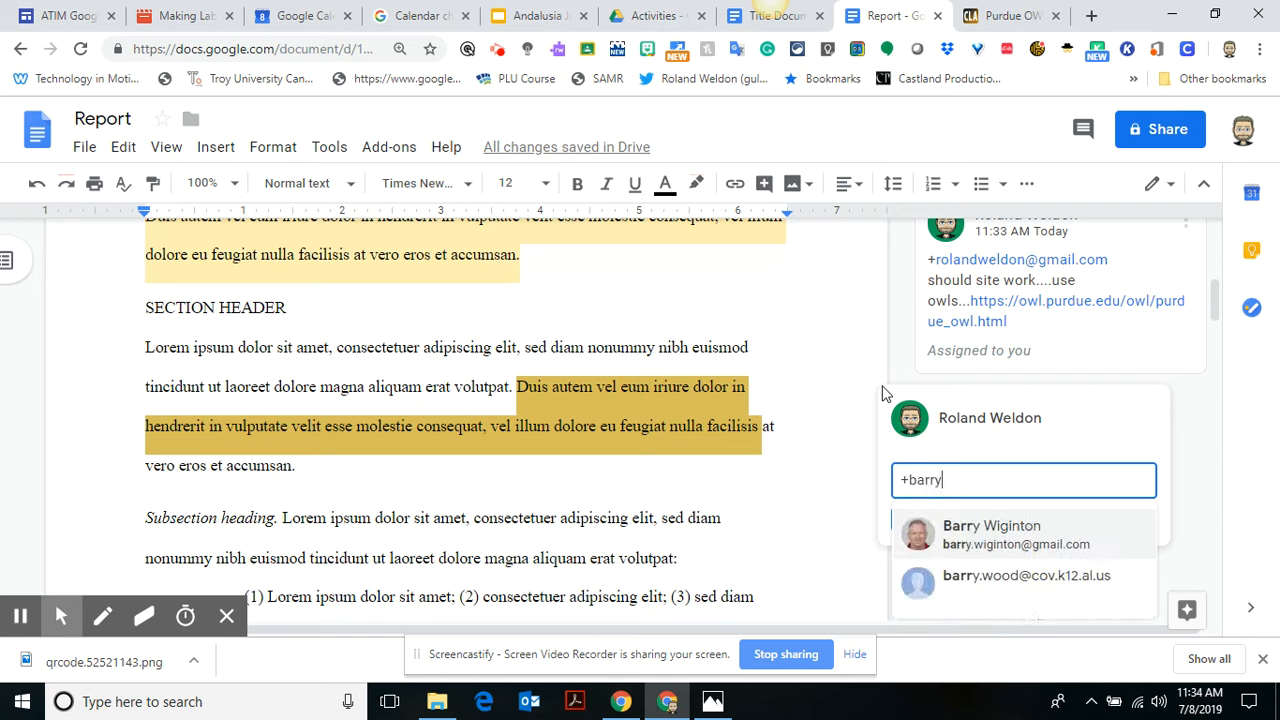
{"action": "left_click", "coordinate": [957, 530]}
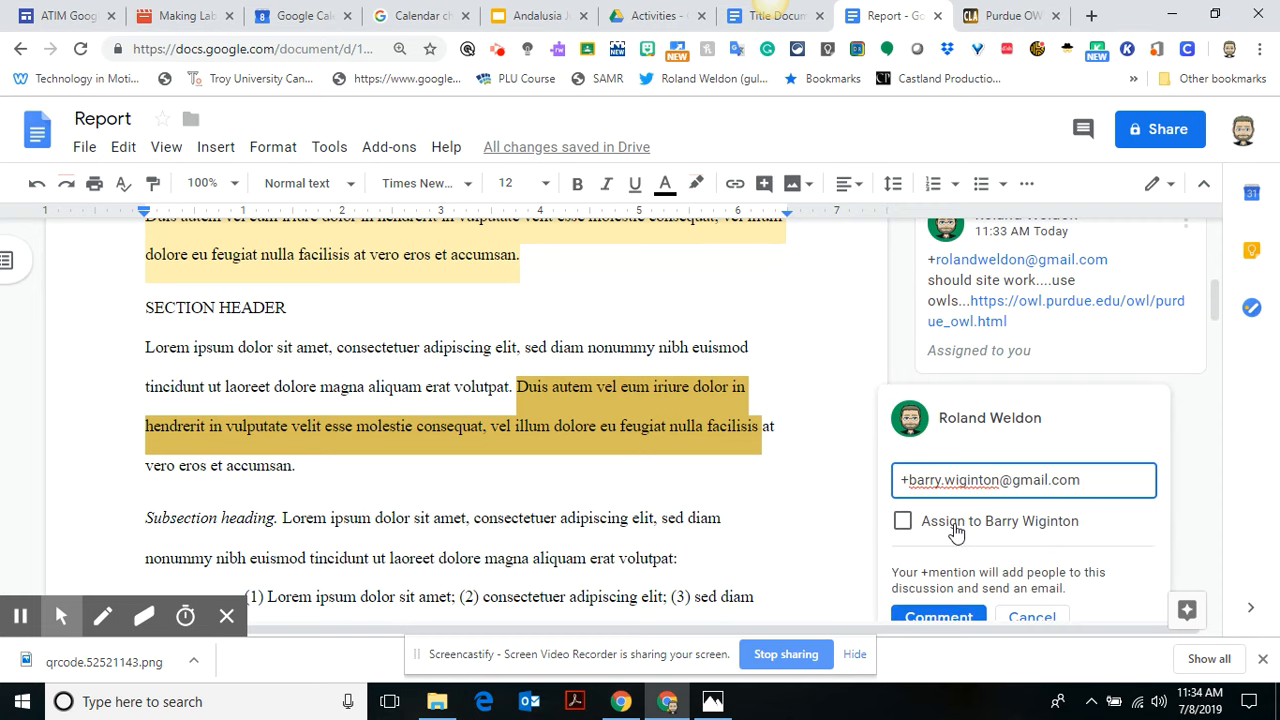